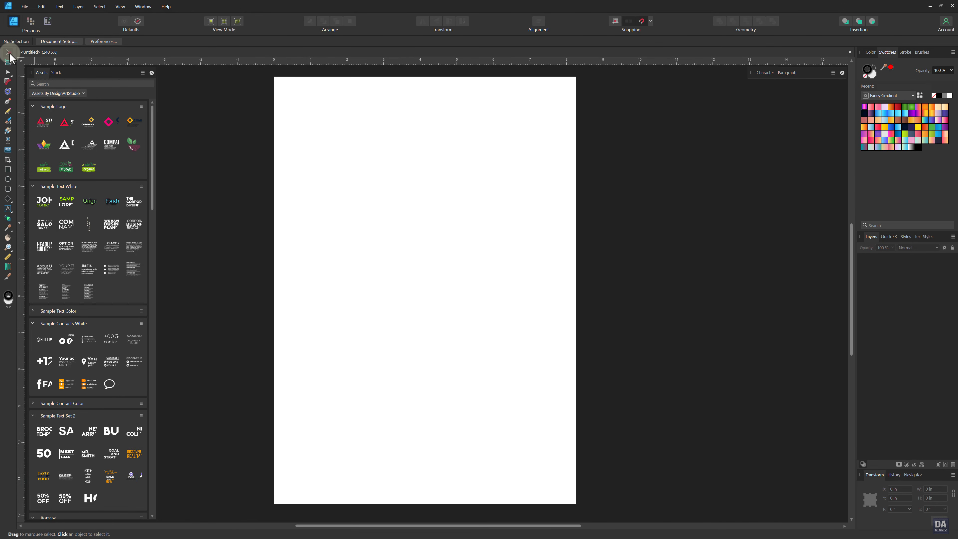
# Draw a page-sized white rectangle as the background and lock it in place
pyautogui.click(8, 169)
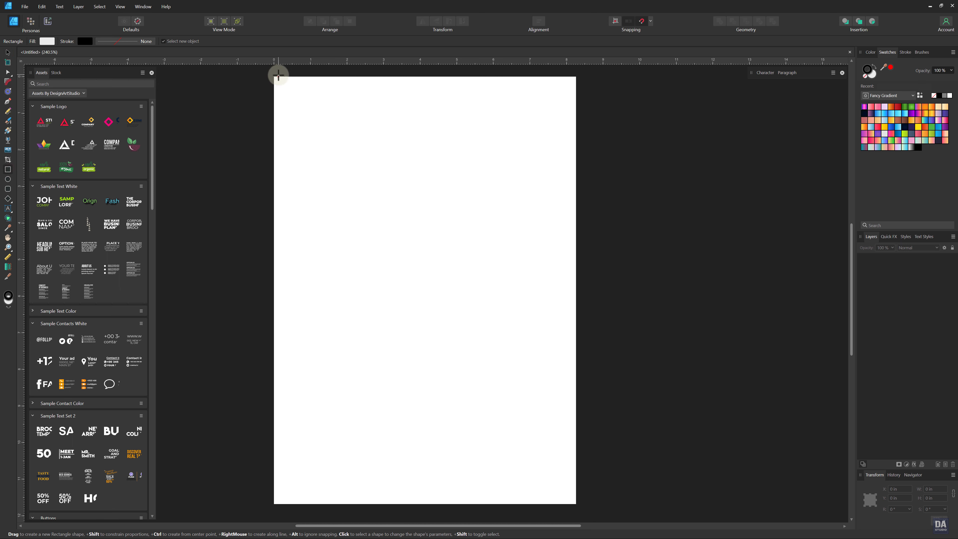
pyautogui.moveTo(274, 75); pyautogui.dragTo(550, 490)
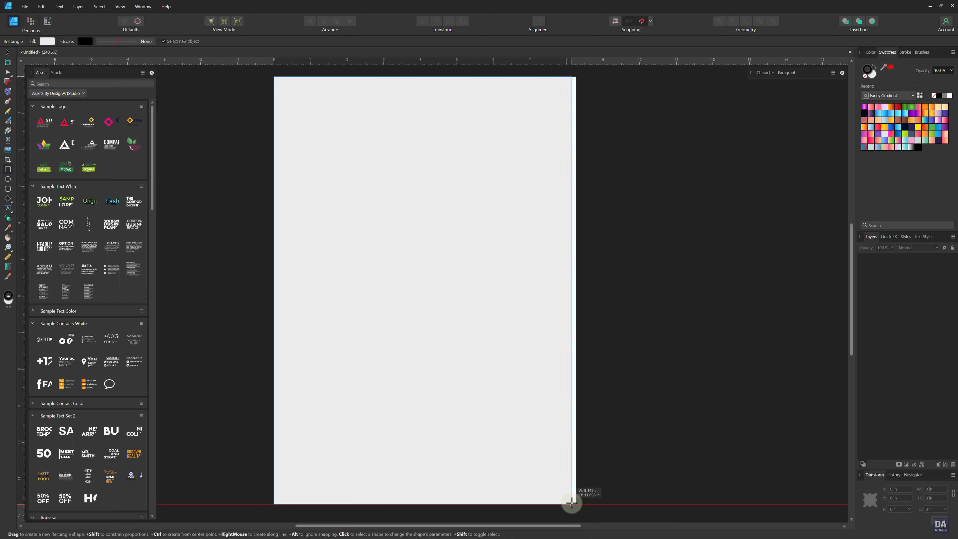
pyautogui.moveTo(550, 489); pyautogui.dragTo(576, 503)
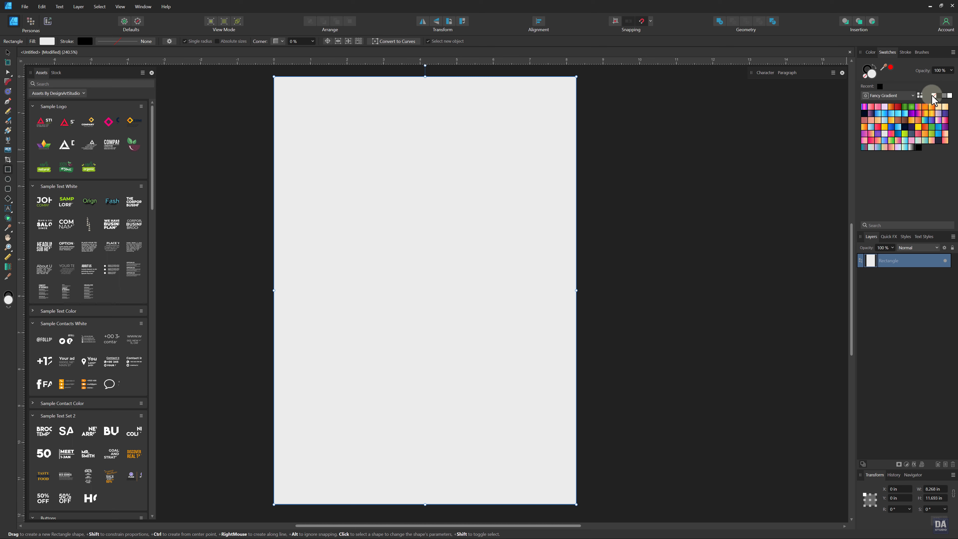
pyautogui.click(948, 97)
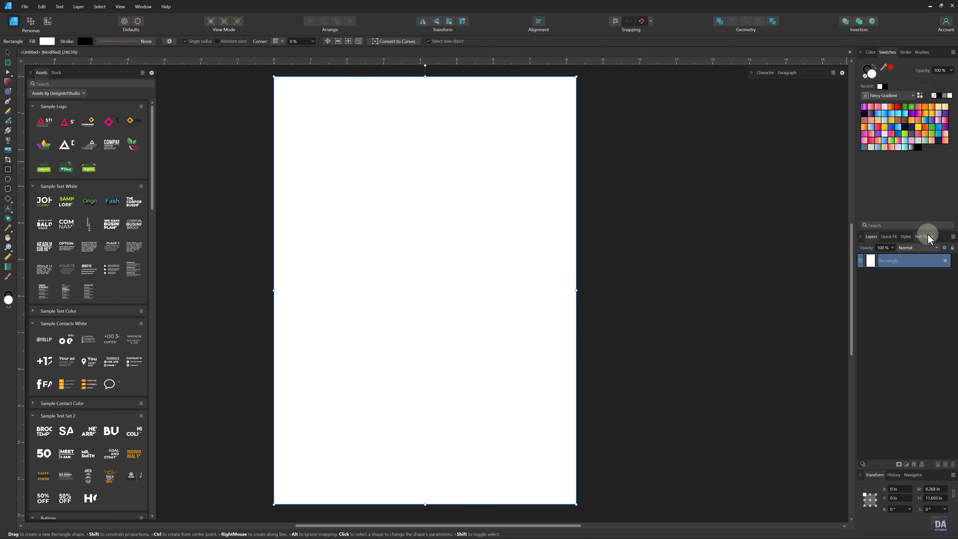
pyautogui.click(951, 247)
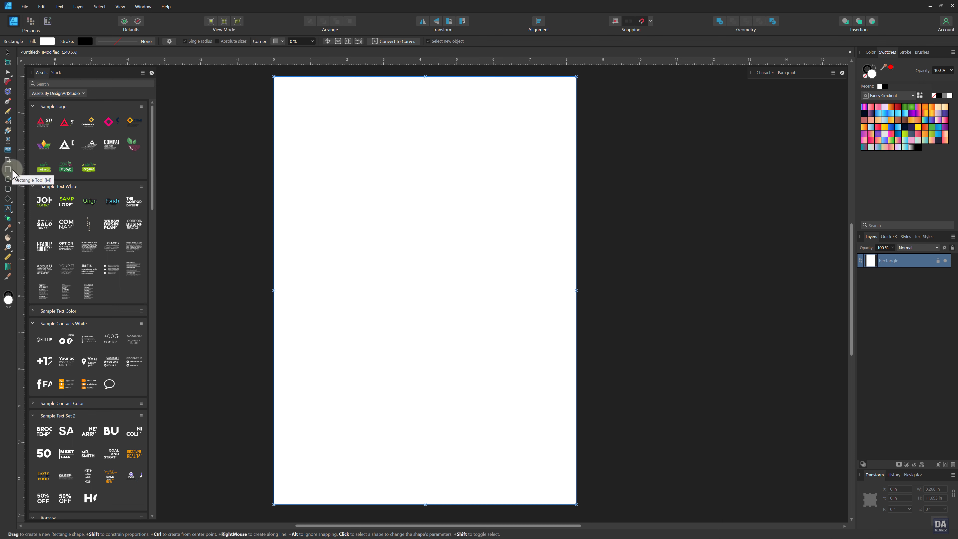
# Pen a half-peak through top centre, left edge, bottom-left corner and bottom centre
pyautogui.click(11, 103)
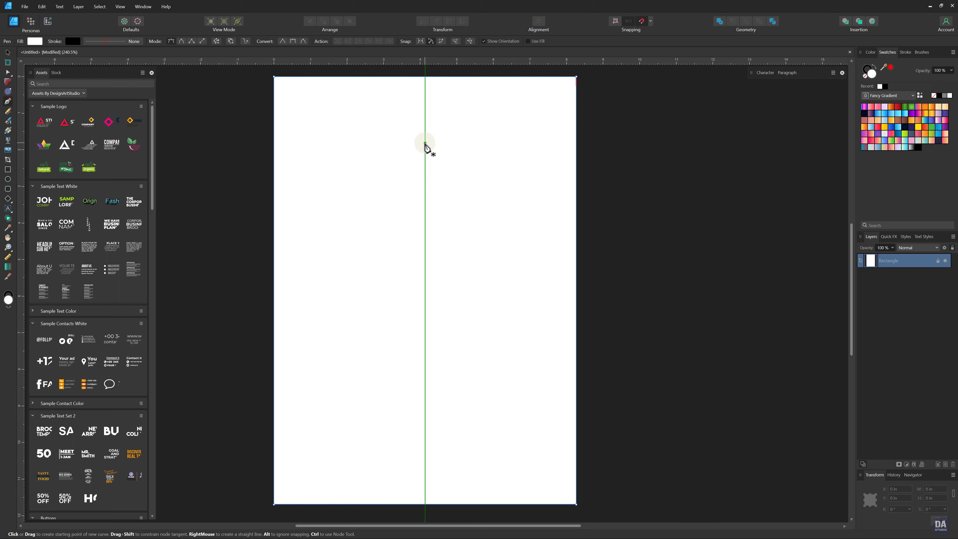
pyautogui.click(424, 143)
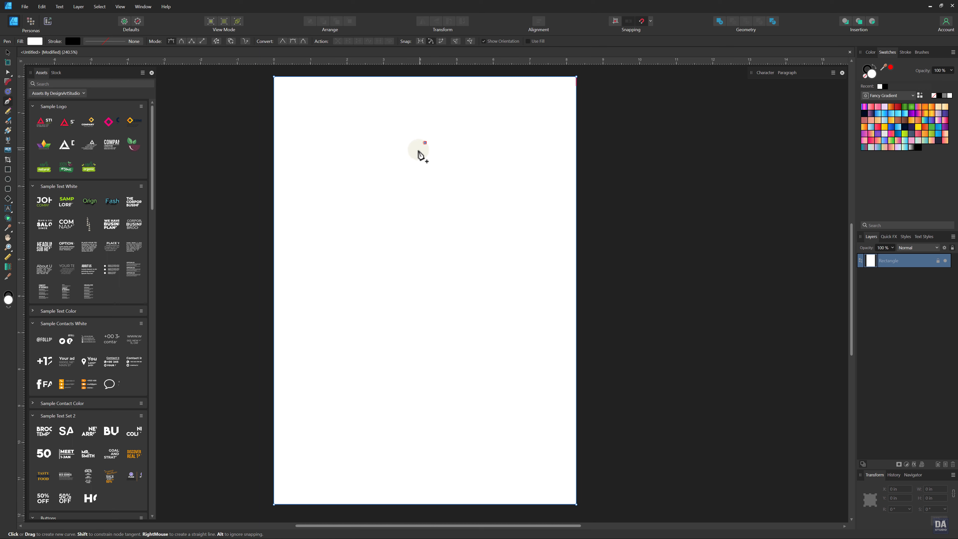
pyautogui.click(274, 295)
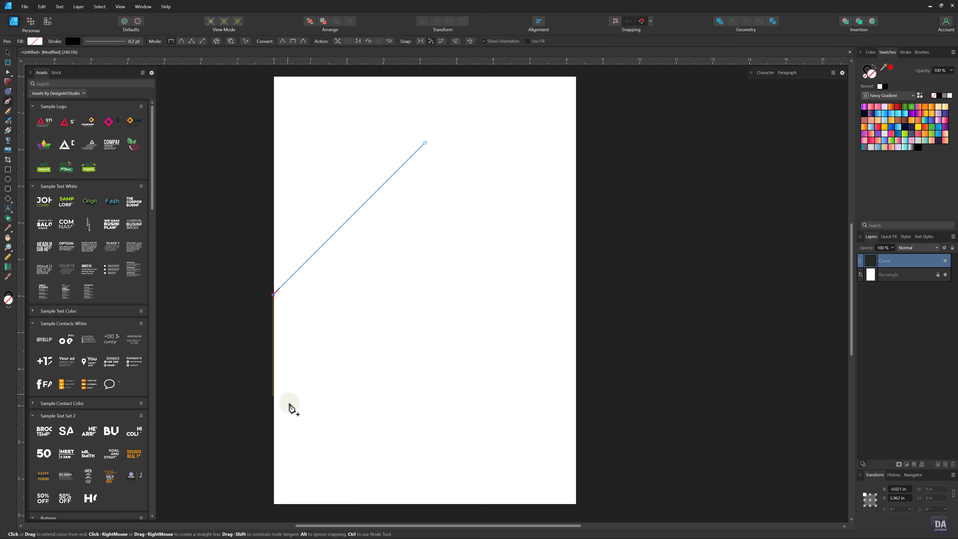
pyautogui.click(274, 504)
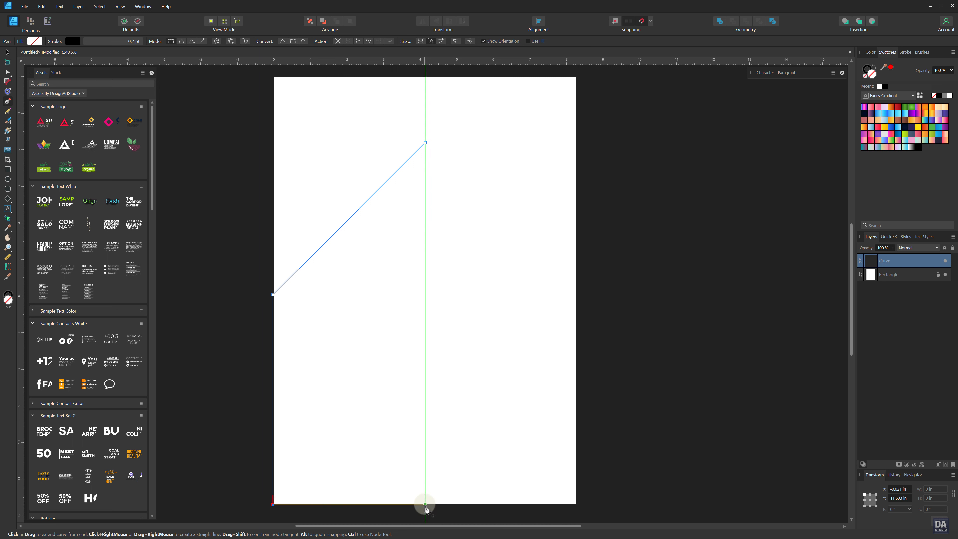
pyautogui.click(425, 504)
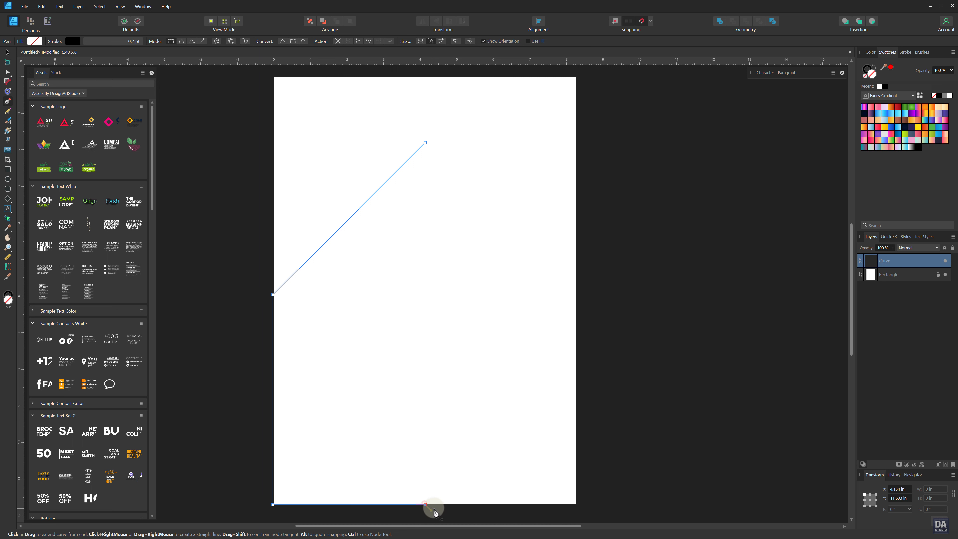
# Duplicate the half-peak, flip the copy horizontally and move it to the right side
pyautogui.press('v')
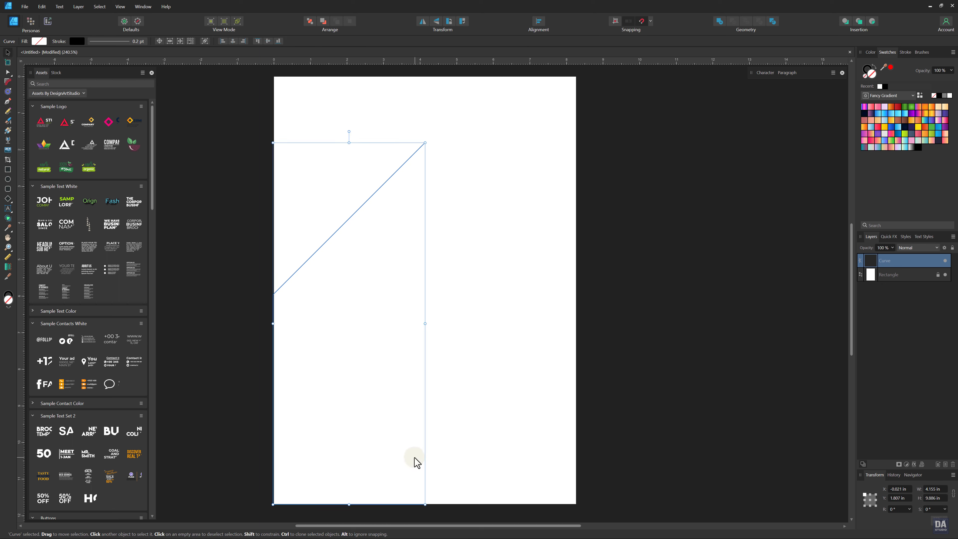
pyautogui.moveTo(344, 226); pyautogui.dragTo(381, 227)
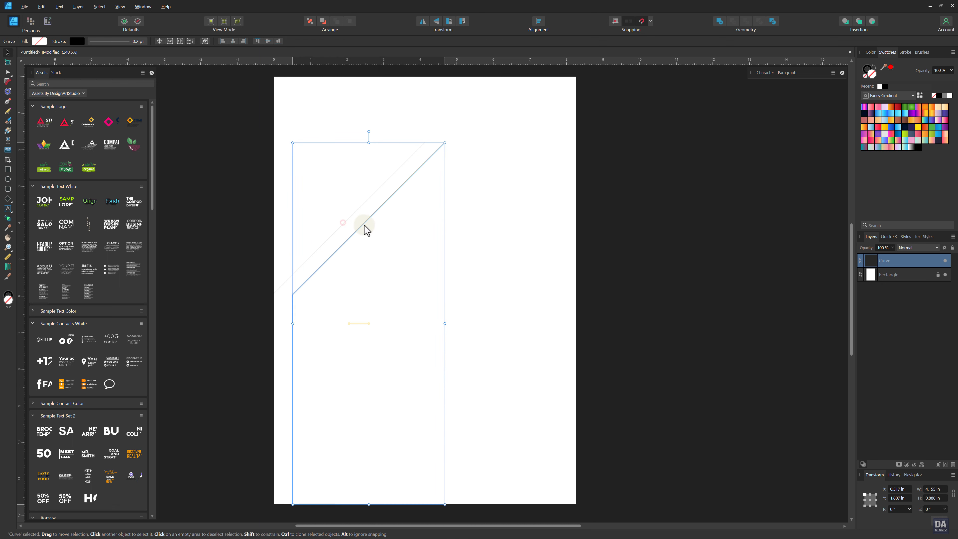
pyautogui.click(422, 21)
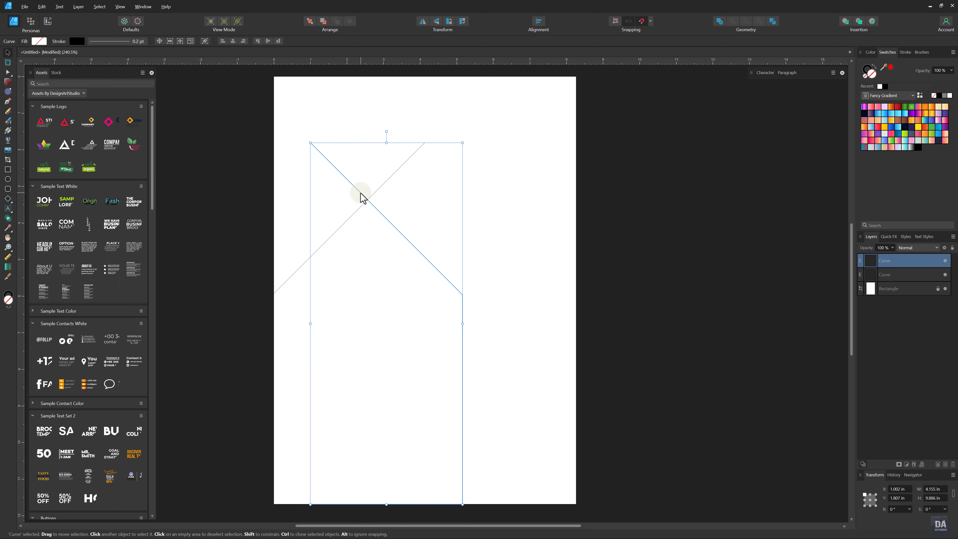
pyautogui.moveTo(361, 193); pyautogui.dragTo(474, 214)
# Fill both halves black and merge them with Geometry Add into one peak
pyautogui.keyDown('shift'); pyautogui.click(886, 274); pyautogui.keyUp('shift')
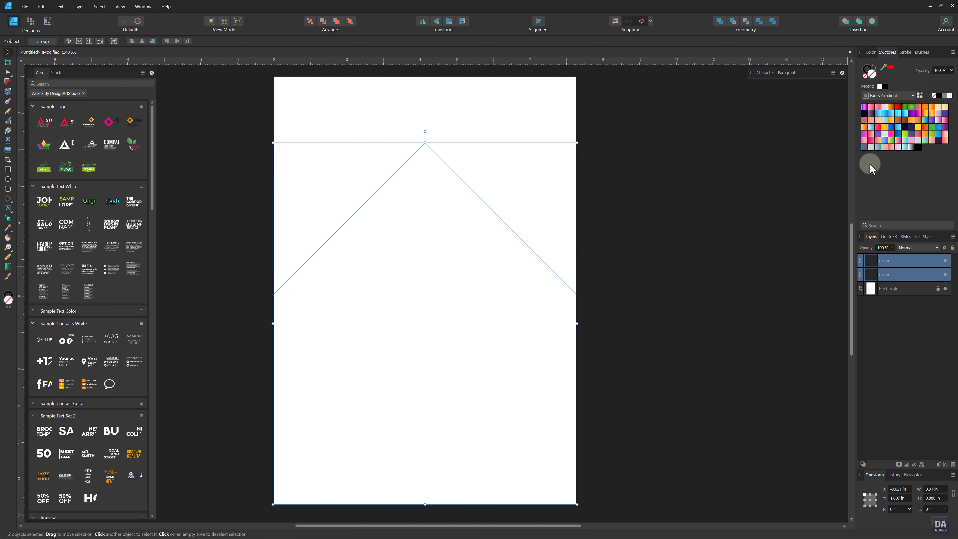
pyautogui.moveTo(870, 168); pyautogui.dragTo(866, 73)
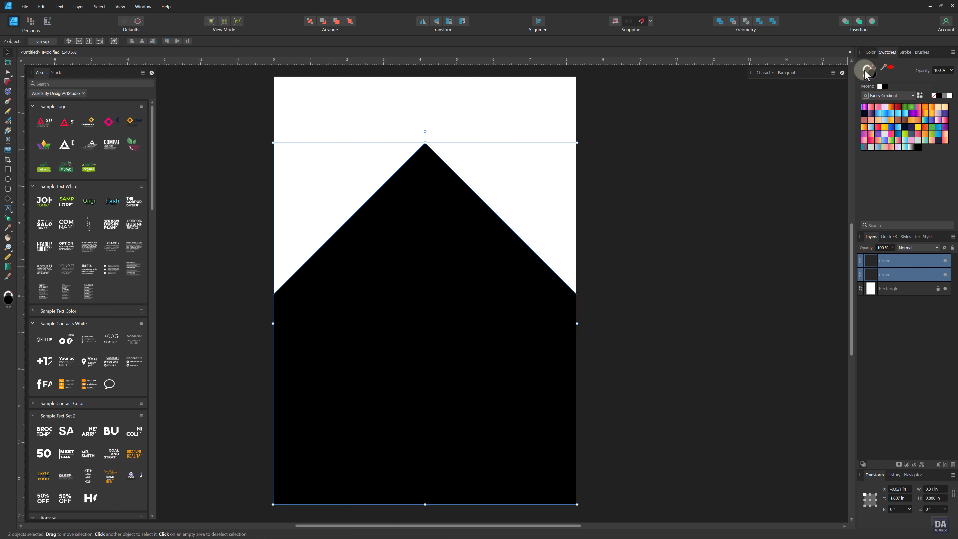
pyautogui.click(717, 27)
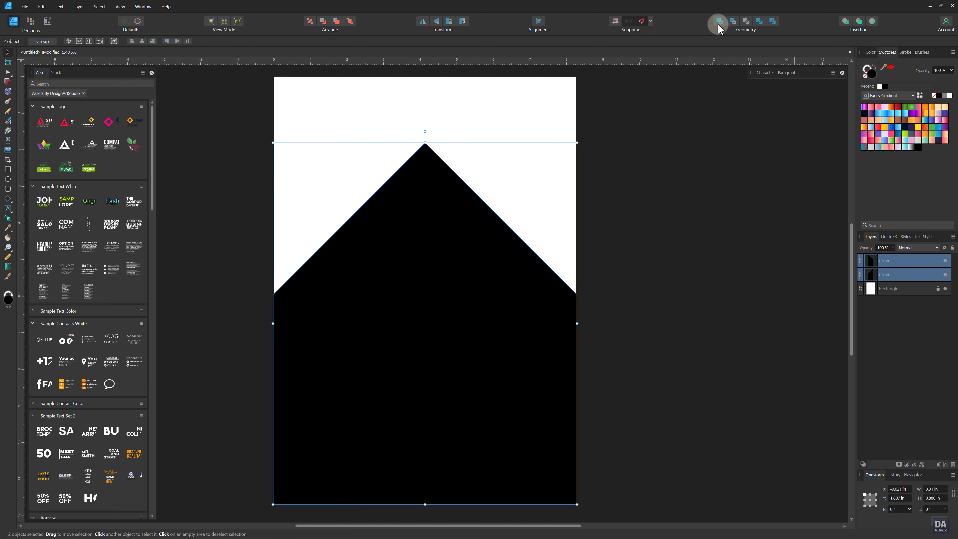
pyautogui.click(719, 27)
pyautogui.click(672, 128)
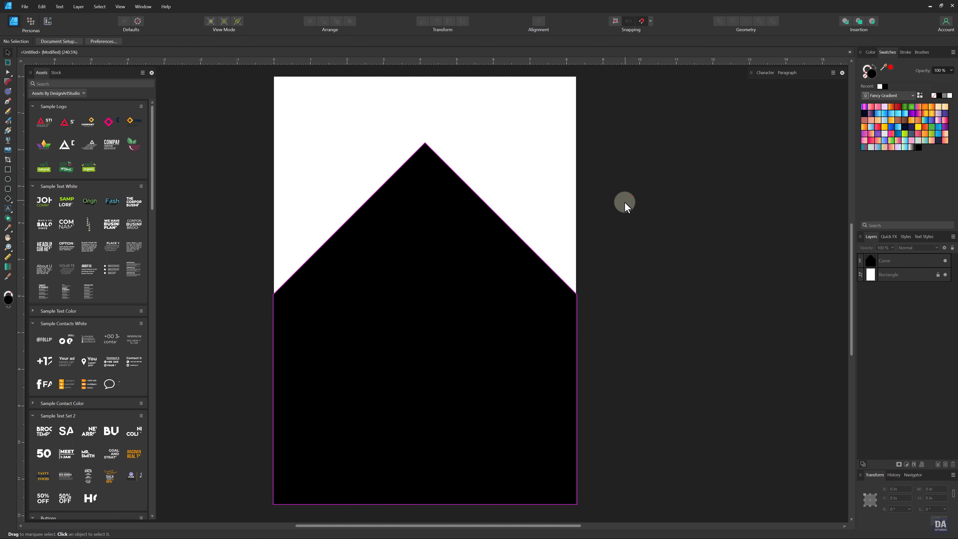
pyautogui.click(467, 253)
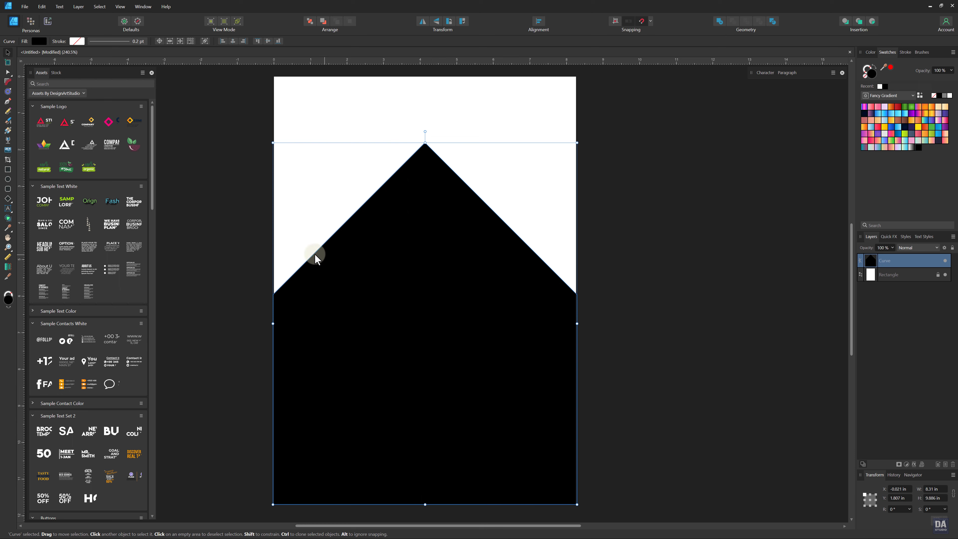
# Draw a tall narrow rectangle rotated -45° along the peak's left slope
pyautogui.click(8, 170)
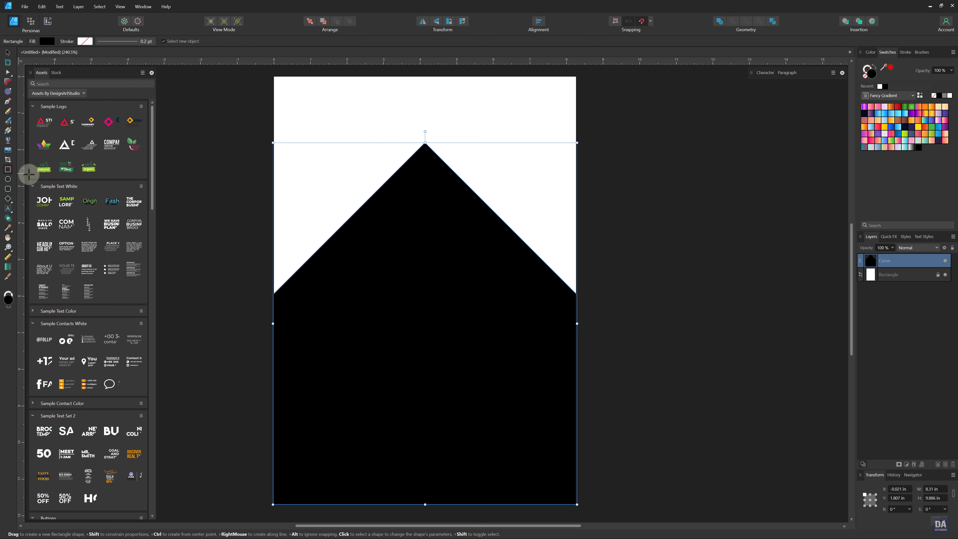
pyautogui.moveTo(327, 129)
pyautogui.mouseDown()
pyautogui.moveTo(363, 347)
pyautogui.moveTo(386, 386)
pyautogui.mouseUp()
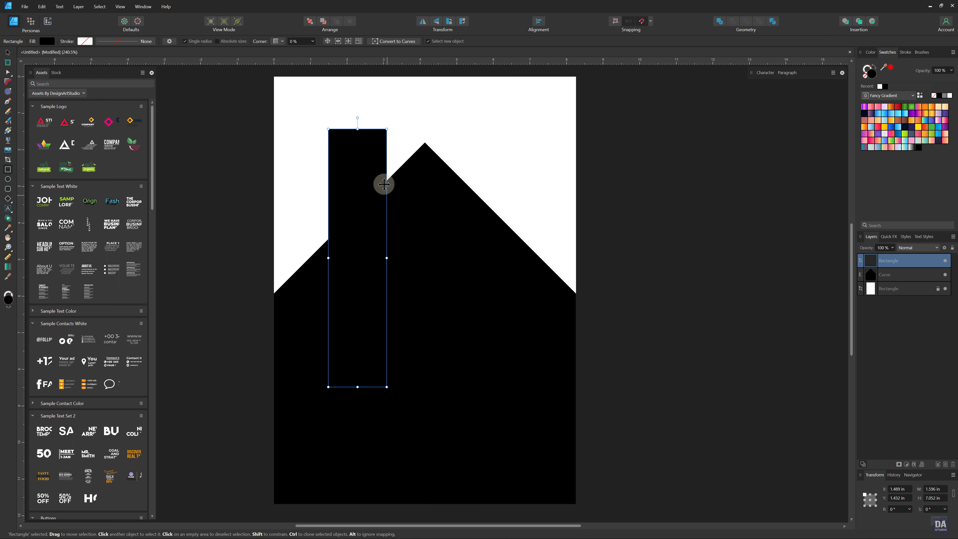
pyautogui.moveTo(357, 117)
pyautogui.mouseDown()
pyautogui.moveTo(417, 137)
pyautogui.moveTo(438, 156)
pyautogui.mouseUp()
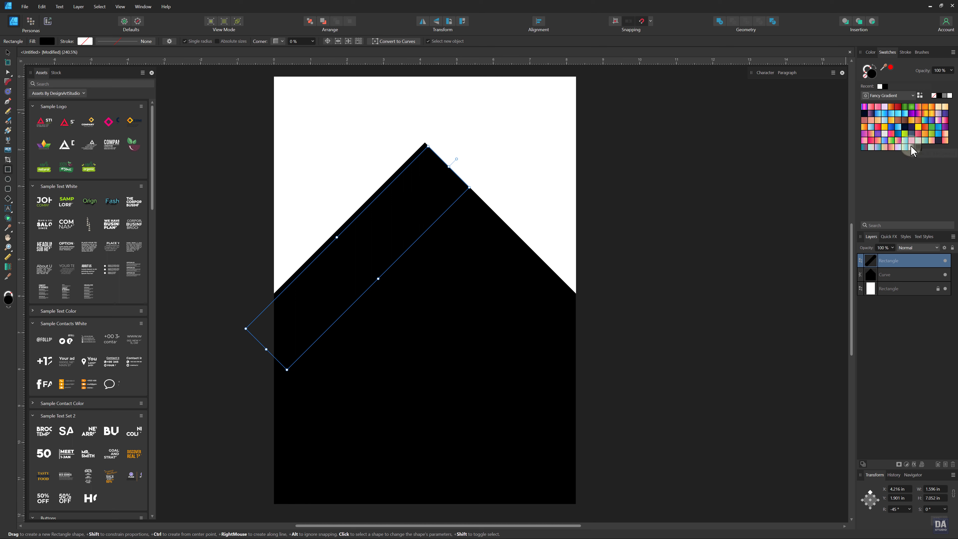
# Fill the band with a cyan-to-blue linear gradient running along its length
pyautogui.click(899, 148)
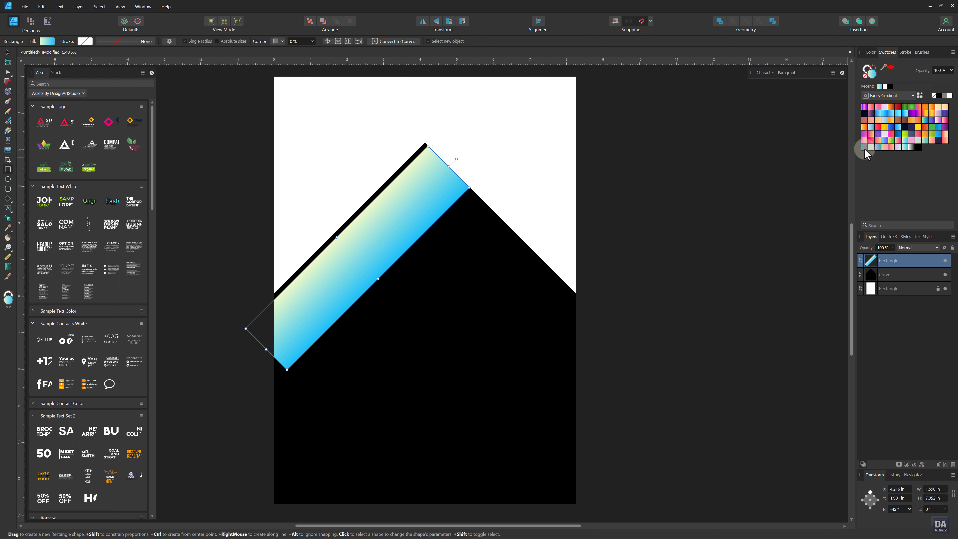
pyautogui.click(898, 114)
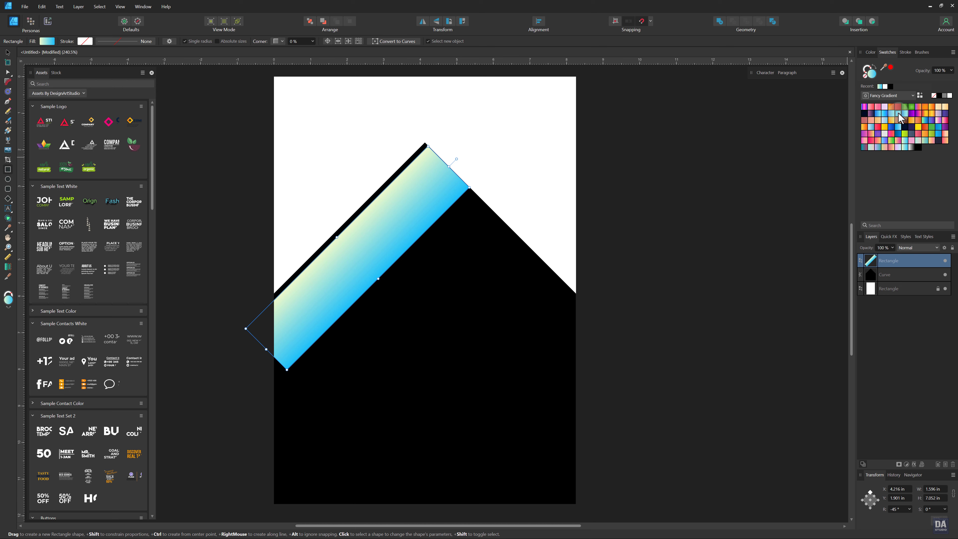
pyautogui.press('g')
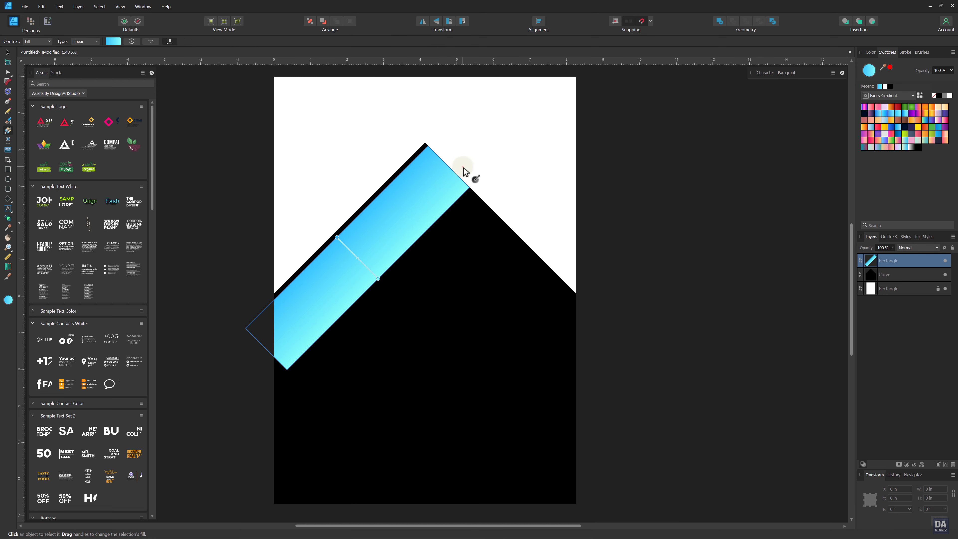
pyautogui.moveTo(462, 167); pyautogui.dragTo(251, 355)
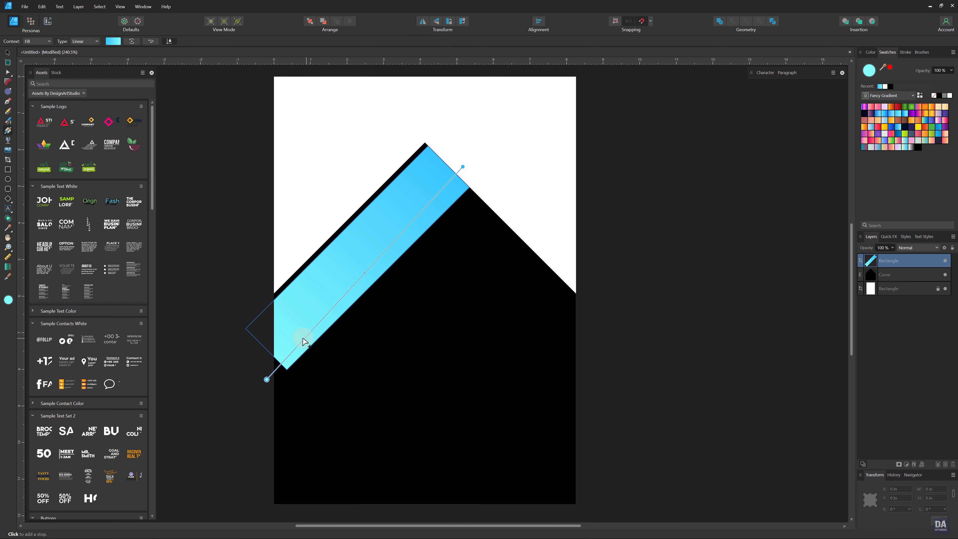
pyautogui.moveTo(268, 378); pyautogui.dragTo(251, 364)
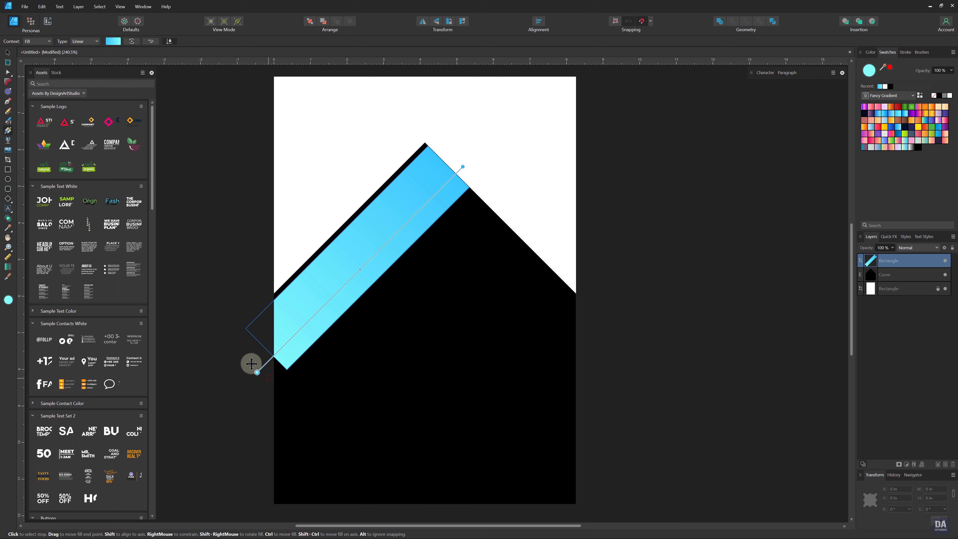
# Nudge the blue band into alignment with the top of the black peak
pyautogui.press('v')
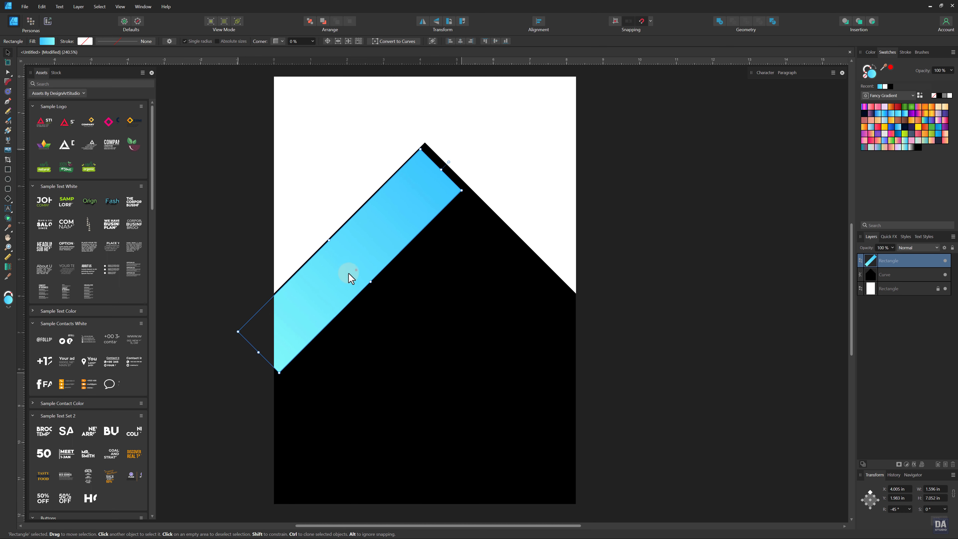
pyautogui.moveTo(348, 274); pyautogui.dragTo(355, 269)
pyautogui.moveTo(413, 167); pyautogui.dragTo(533, 145)
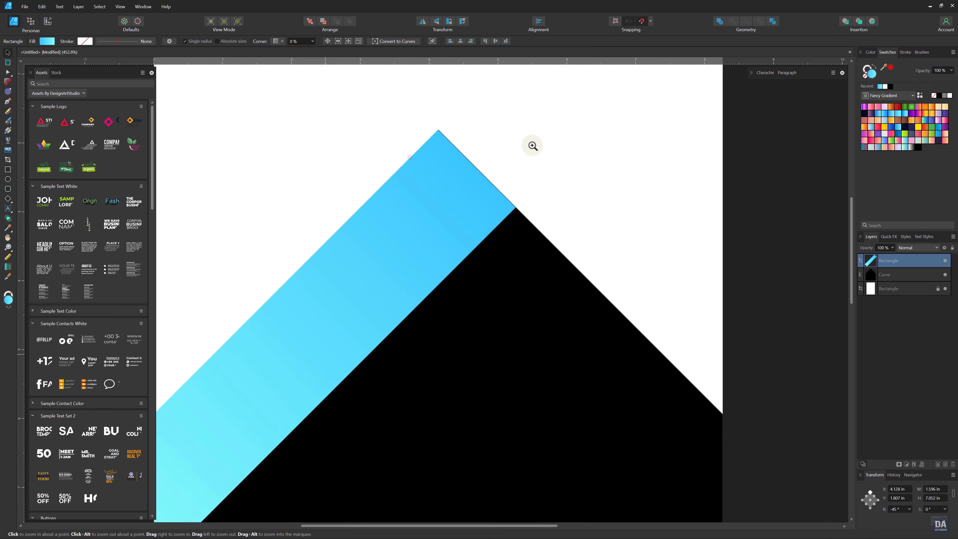
pyautogui.moveTo(477, 193); pyautogui.dragTo(490, 185)
pyautogui.moveTo(494, 142); pyautogui.dragTo(543, 150)
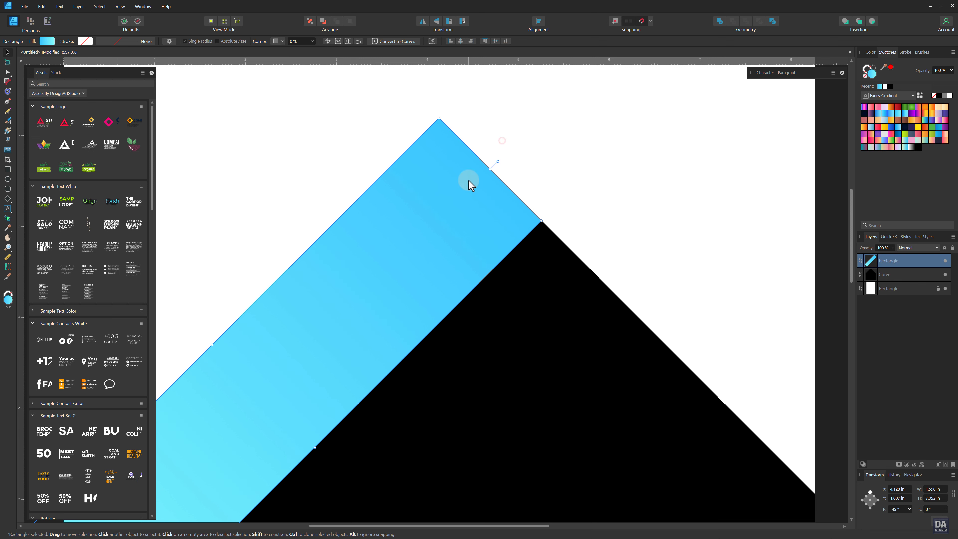
pyautogui.moveTo(468, 180); pyautogui.dragTo(468, 178)
# Stretch the band's lower-left end past the page edge to 7.723 in
pyautogui.press('z')
pyautogui.moveTo(466, 190); pyautogui.dragTo(316, 180)
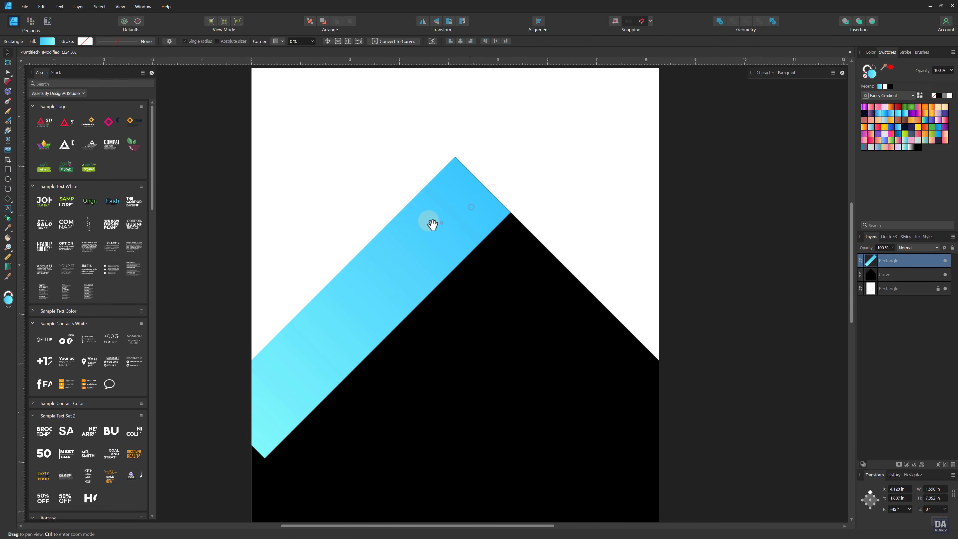
pyautogui.scroll(-3, 333, 320)
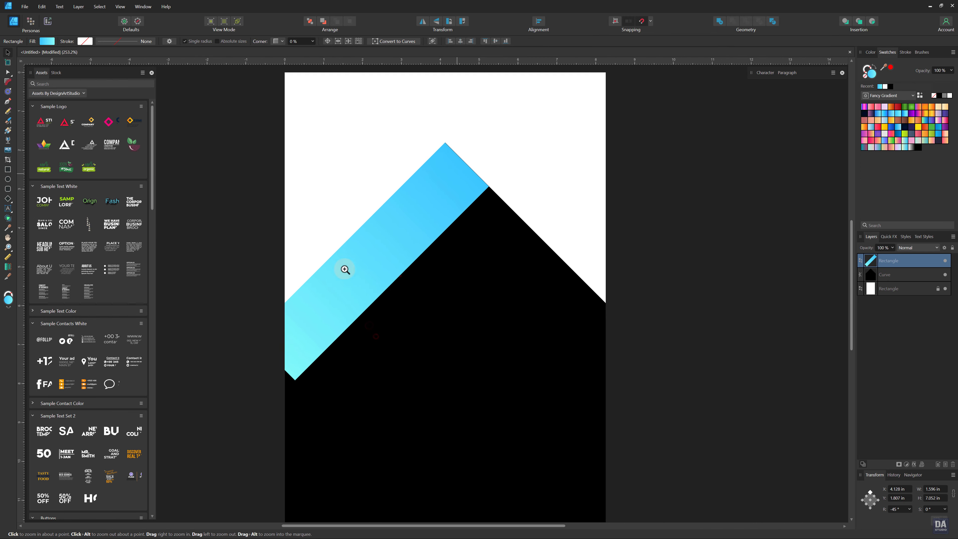
pyautogui.press('v')
pyautogui.moveTo(274, 350); pyautogui.dragTo(258, 366)
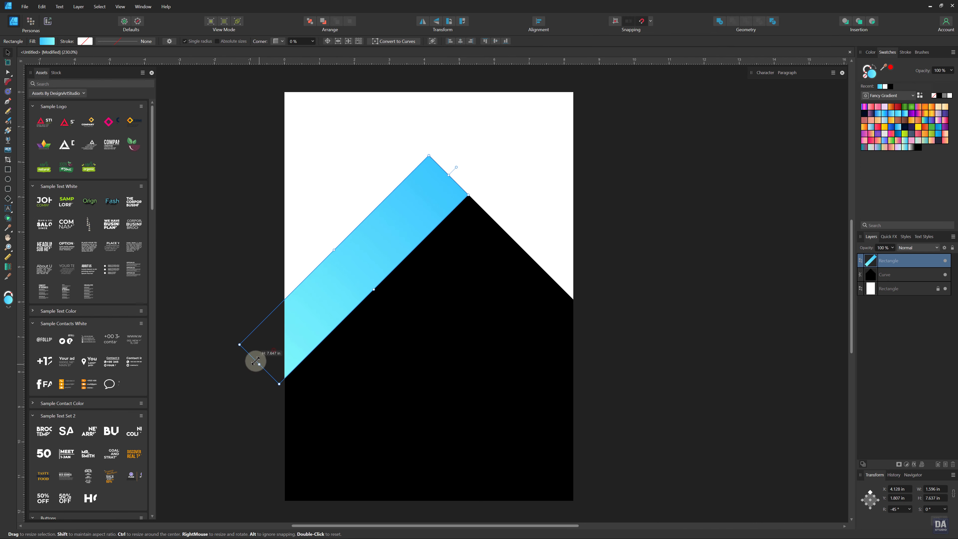
pyautogui.click(372, 280)
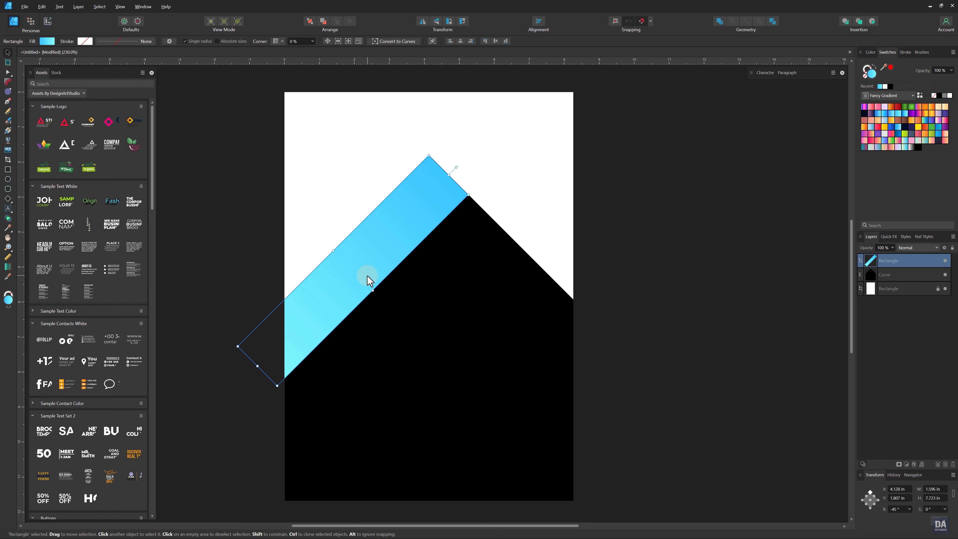
pyautogui.press('alt')
# Duplicate the blue band, flip it vertically and fit it on the right slope as a chevron
pyautogui.rightClick(890, 260)
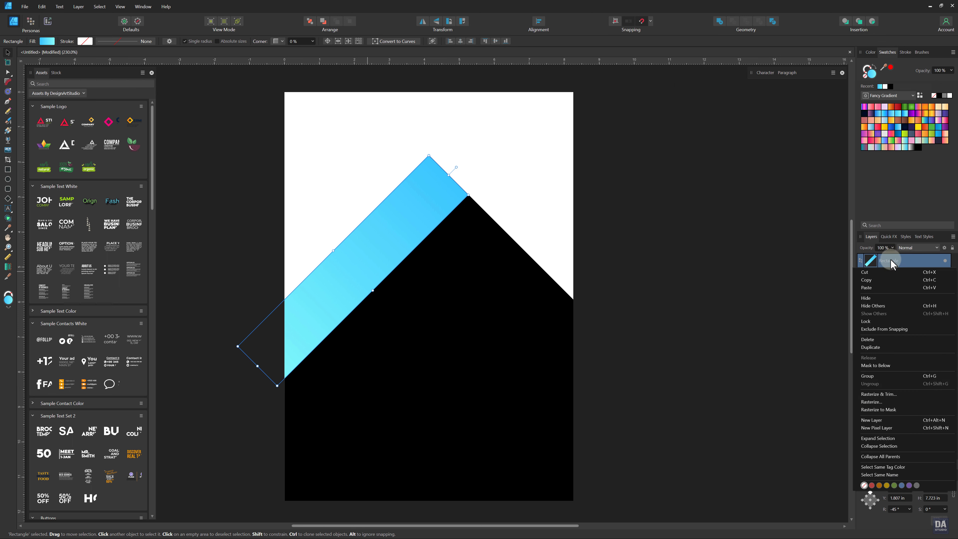
pyautogui.click(878, 347)
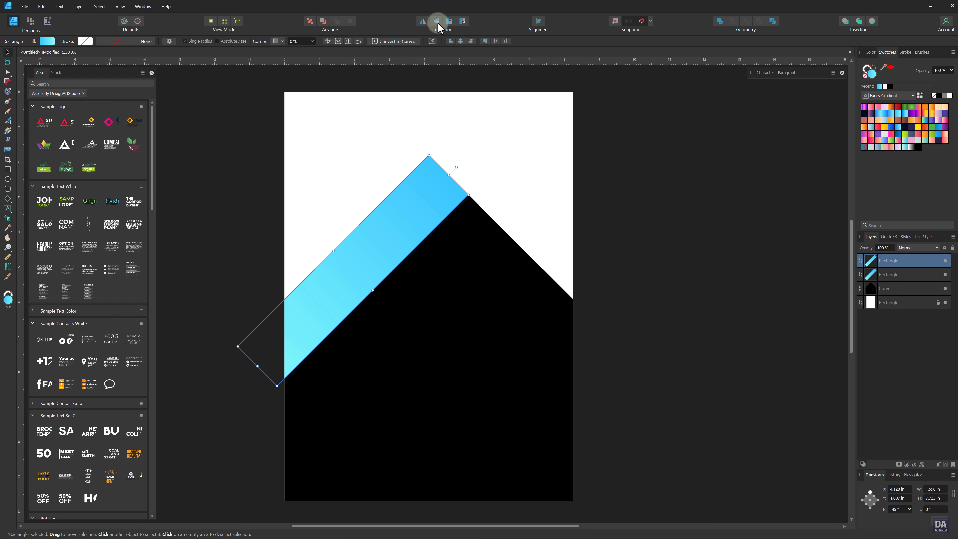
pyautogui.click(429, 24)
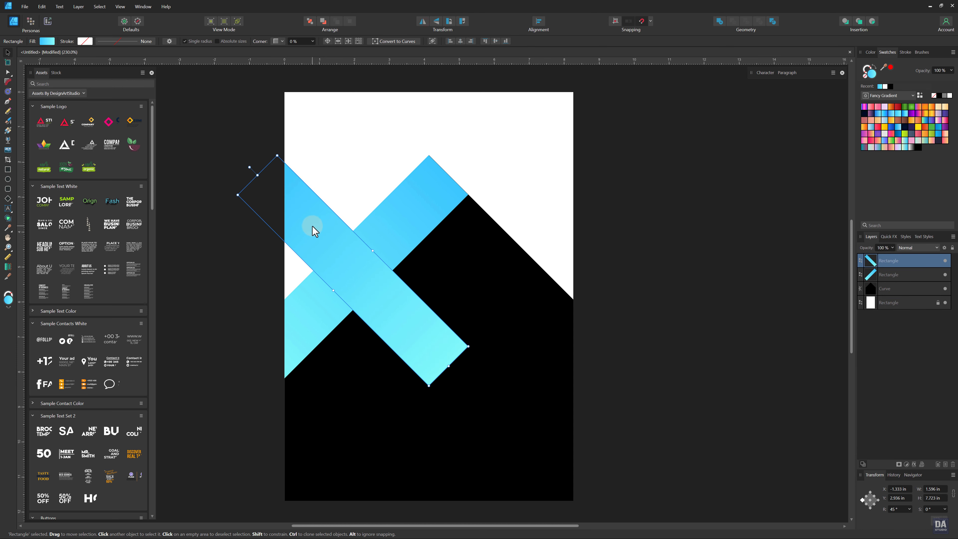
pyautogui.moveTo(311, 226); pyautogui.dragTo(464, 231)
pyautogui.moveTo(409, 174); pyautogui.dragTo(446, 212)
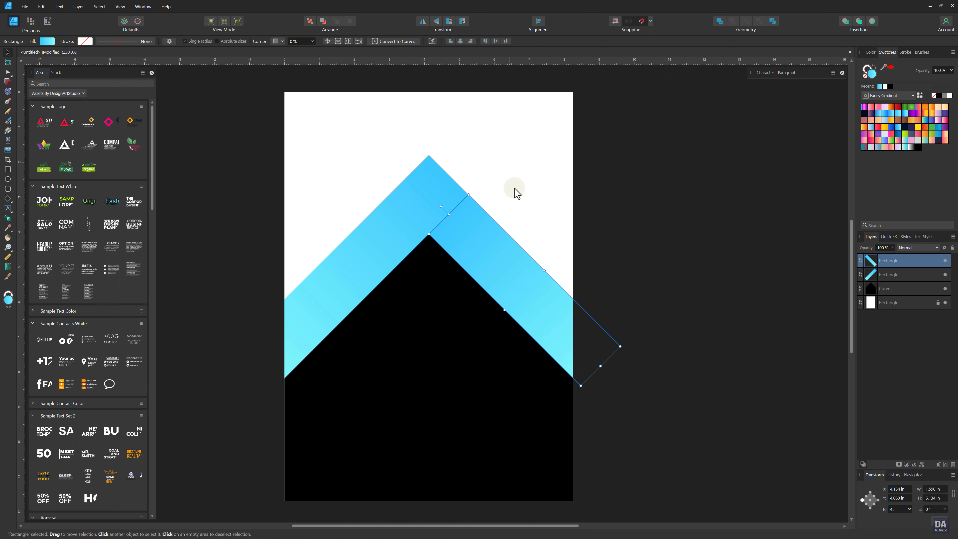
pyautogui.click(504, 206)
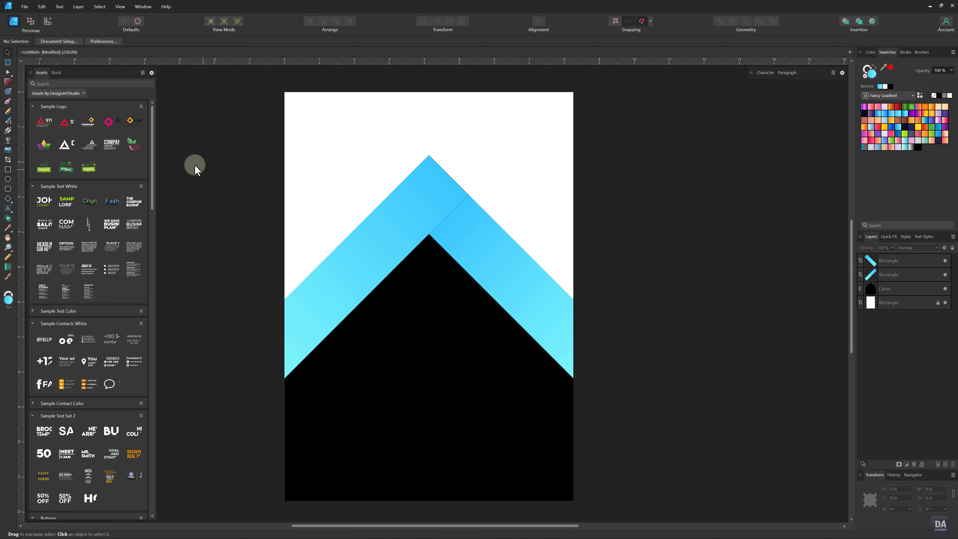
pyautogui.click(56, 72)
pyautogui.write('buildings')
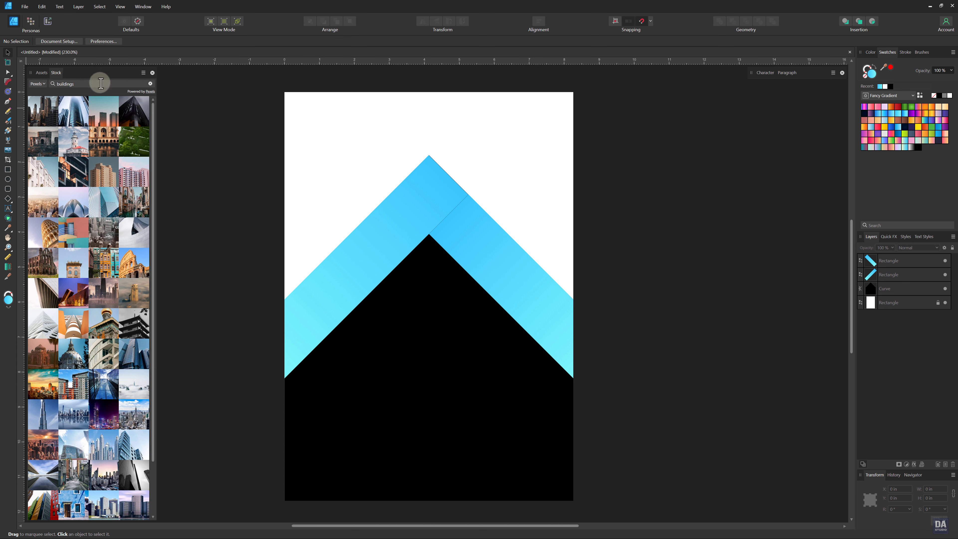
# Place the Pexels lighthouse photo on the page and resize it to cover the page
pyautogui.moveTo(85, 144)
pyautogui.mouseDown()
pyautogui.moveTo(106, 204)
pyautogui.moveTo(414, 290)
pyautogui.mouseUp()
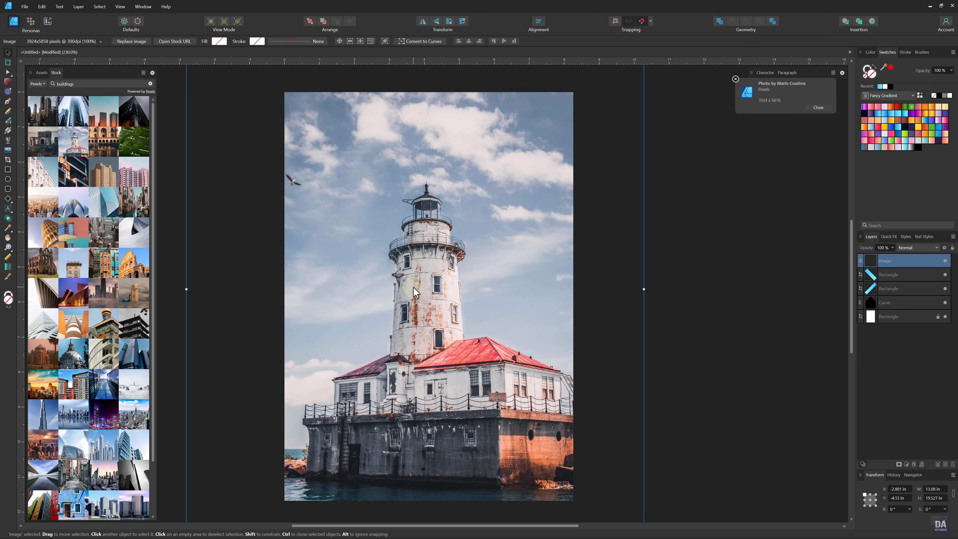
pyautogui.scroll(-1, 414, 285)
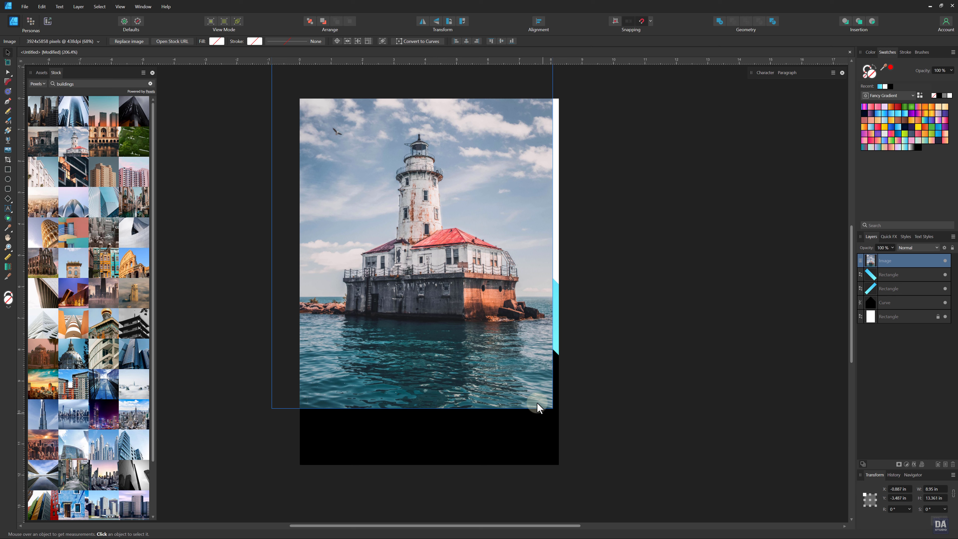
pyautogui.moveTo(478, 329); pyautogui.dragTo(470, 378)
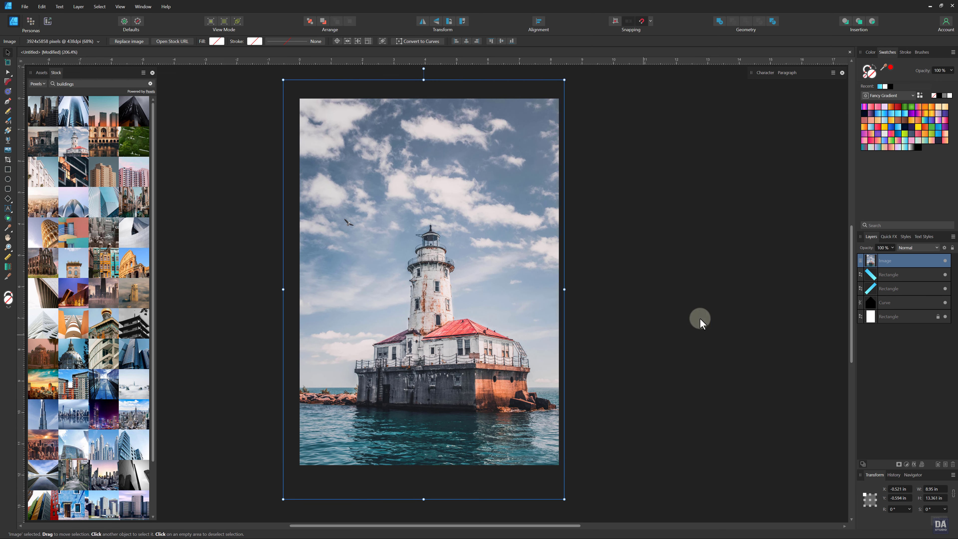
# Clip the lighthouse photo inside the black peak, then reposition and enlarge it
pyautogui.moveTo(895, 265); pyautogui.dragTo(894, 304)
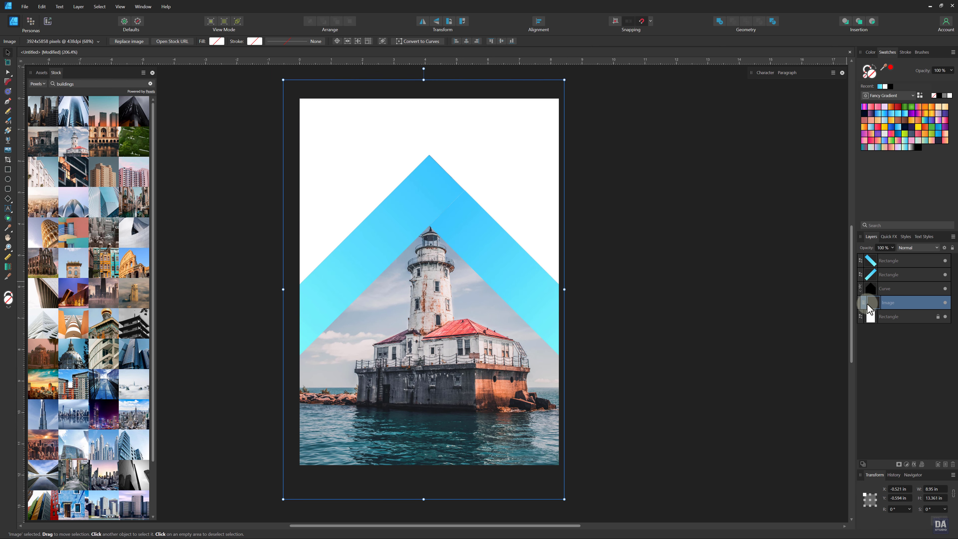
pyautogui.moveTo(448, 353); pyautogui.dragTo(446, 359)
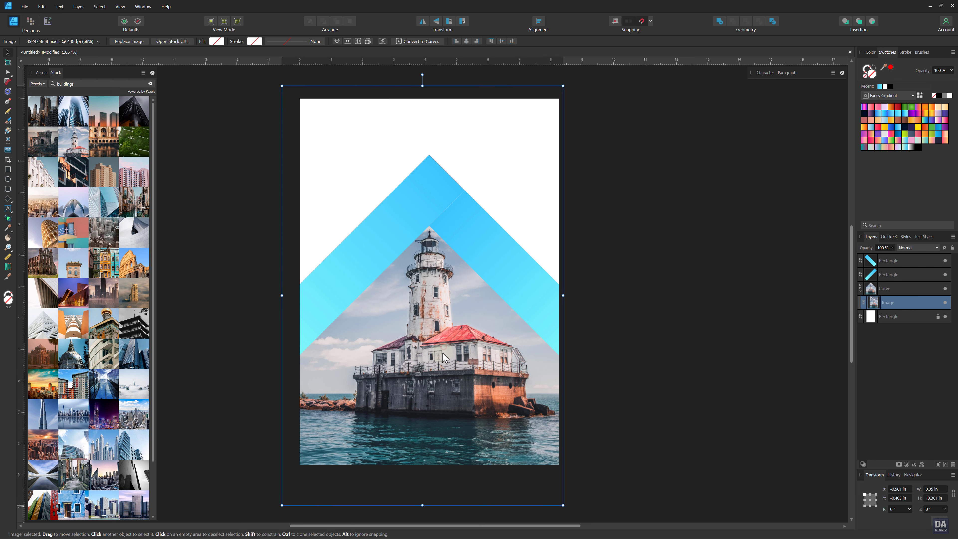
pyautogui.moveTo(563, 86); pyautogui.dragTo(578, 74)
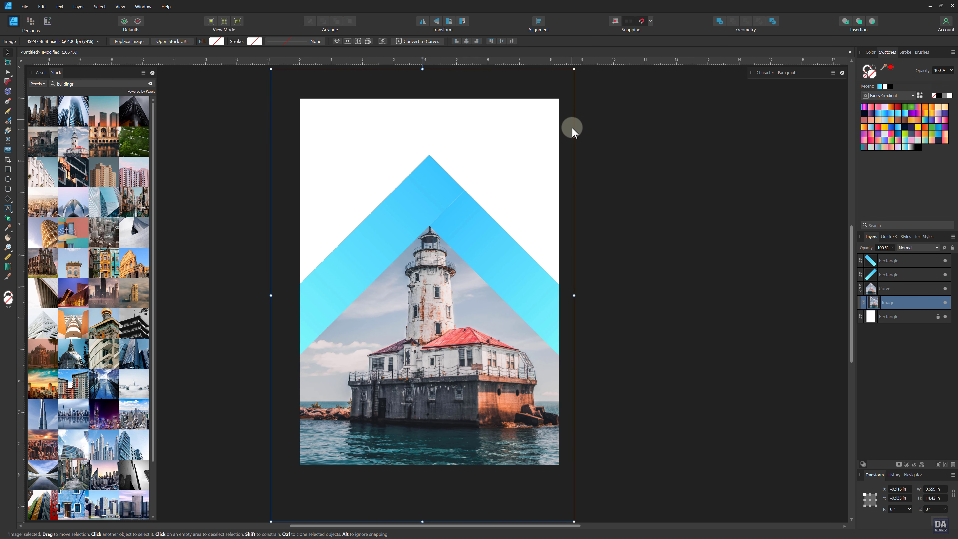
# Set the photo's blend mode to Luminosity and zoom in on the chevron
pyautogui.click(909, 248)
pyautogui.moveTo(935, 298); pyautogui.dragTo(939, 364)
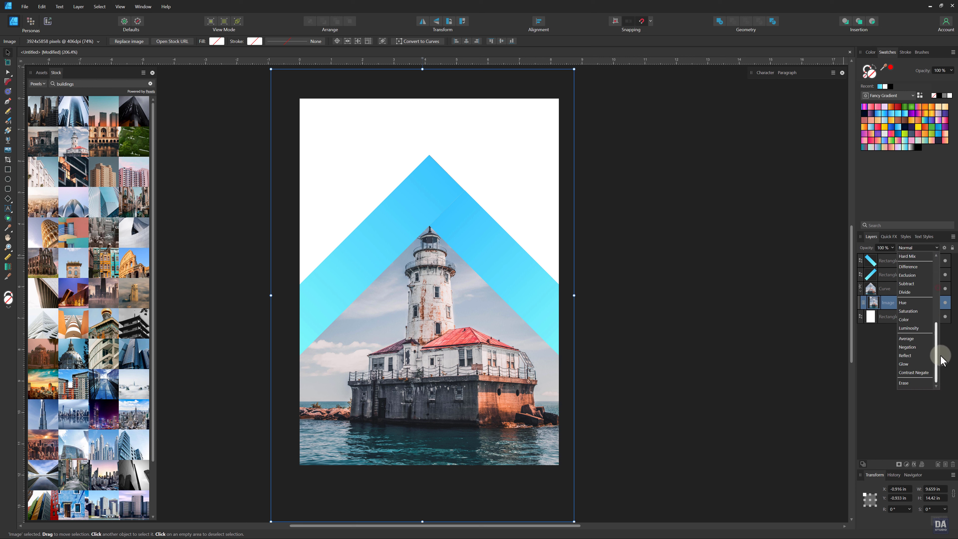
pyautogui.click(909, 328)
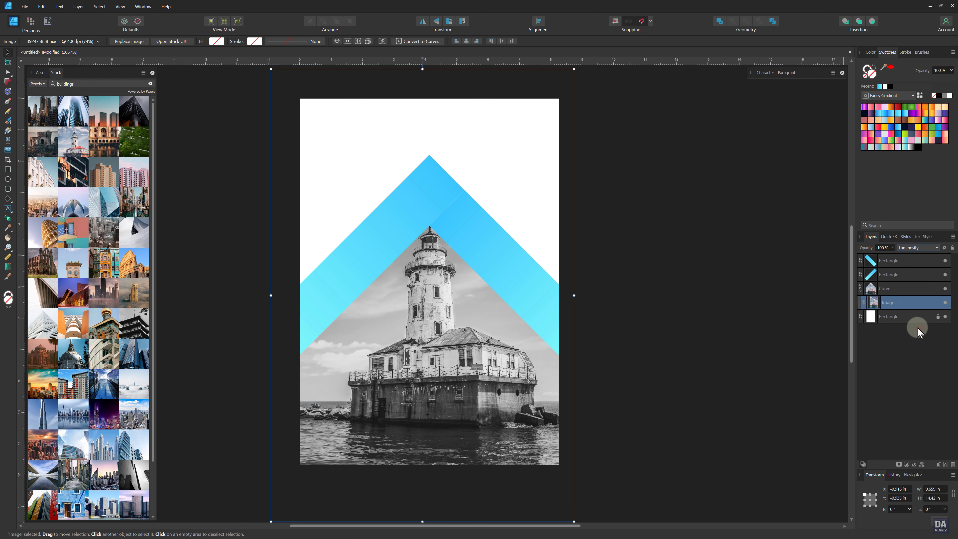
pyautogui.click(742, 316)
pyautogui.press('z')
pyautogui.moveTo(387, 185)
pyautogui.mouseDown()
pyautogui.moveTo(422, 184)
pyautogui.moveTo(446, 202)
pyautogui.mouseUp()
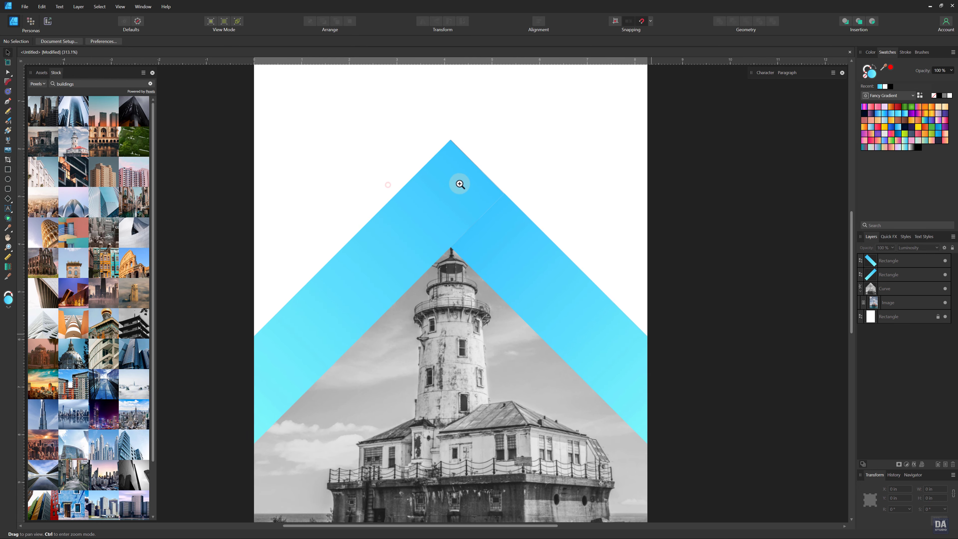
# Apply a cyan-to-yellow-green Fancy gradient to both chevron bands
pyautogui.moveTo(440, 223); pyautogui.dragTo(447, 224)
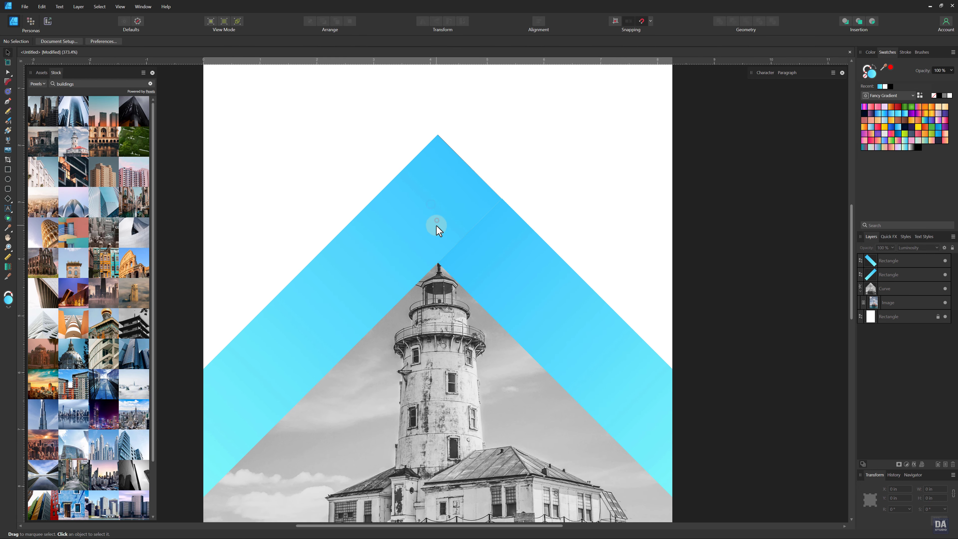
pyautogui.click(443, 239)
pyautogui.keyDown('shift'); pyautogui.click(474, 251); pyautogui.keyUp('shift')
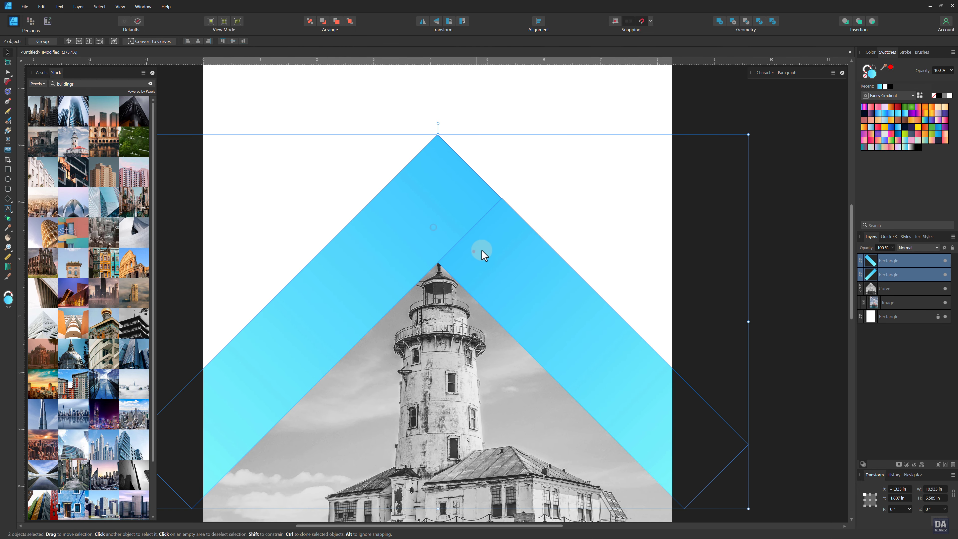
pyautogui.click(901, 146)
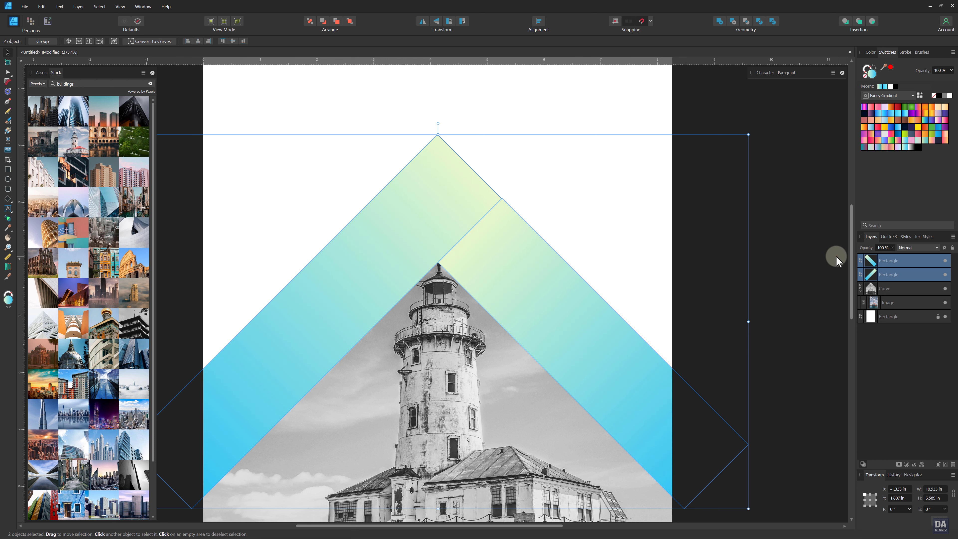
pyautogui.click(830, 258)
pyautogui.click(502, 284)
pyautogui.hotkey('ctrl', 'd')
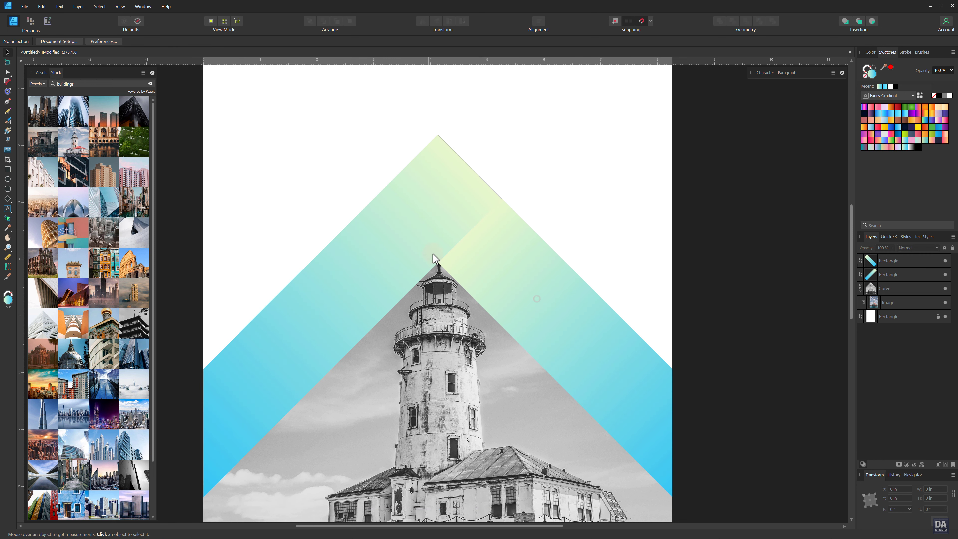
# Lower both chevron bands' opacity to 50%
pyautogui.click(428, 244)
pyautogui.keyDown('shift'); pyautogui.click(494, 268); pyautogui.keyUp('shift')
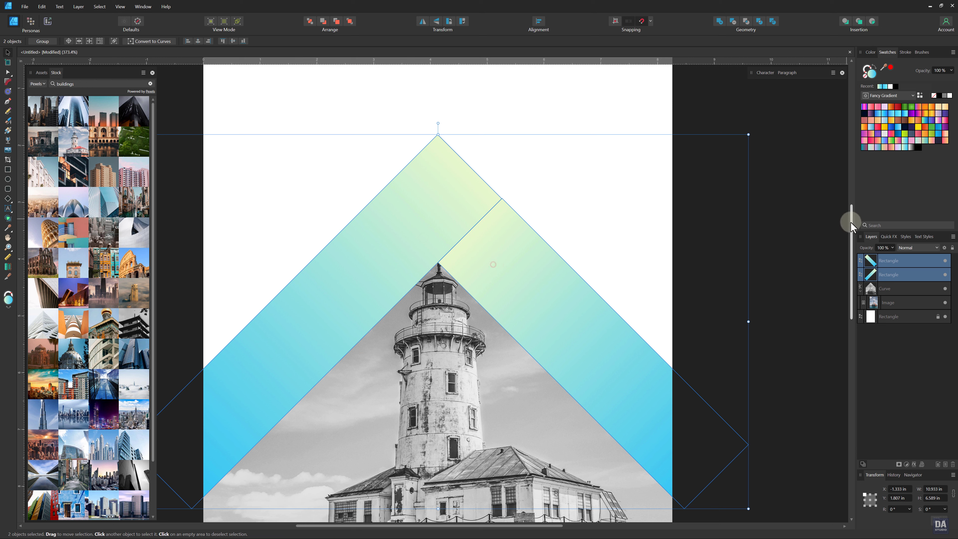
pyautogui.click(892, 248)
pyautogui.moveTo(892, 256); pyautogui.dragTo(870, 256)
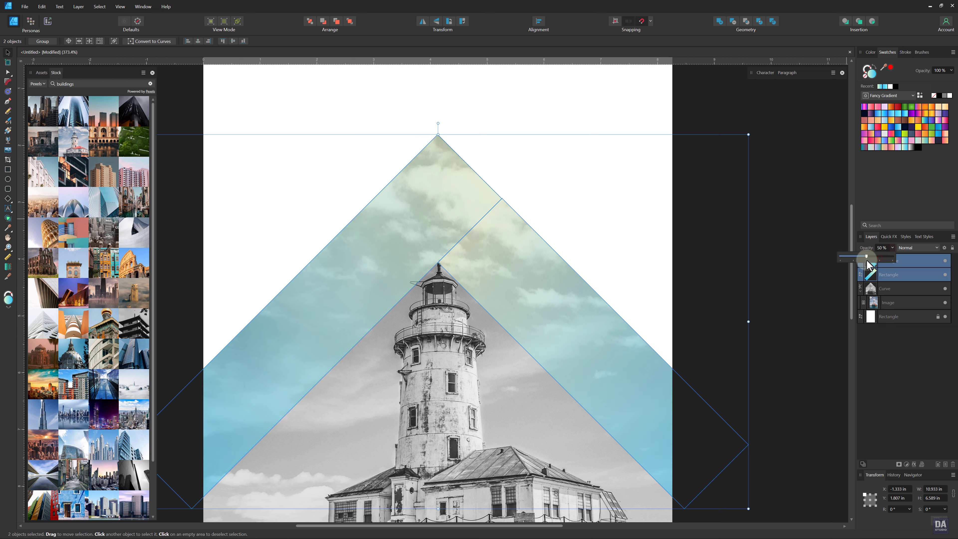
pyautogui.click(770, 271)
pyautogui.click(332, 293)
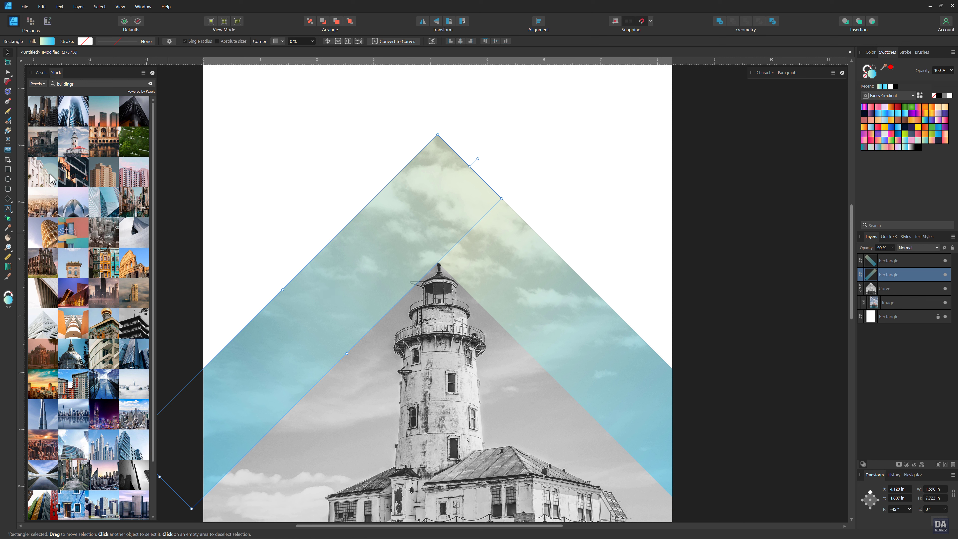
pyautogui.click(8, 131)
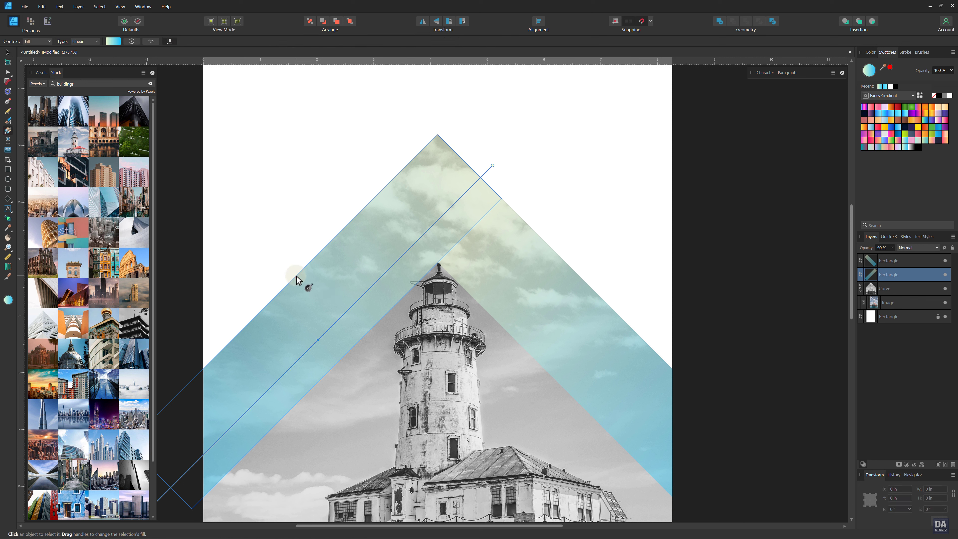
# Redraw both bands' gradients lengthwise, reversing the left one so its top is blue
pyautogui.moveTo(271, 267); pyautogui.dragTo(330, 327)
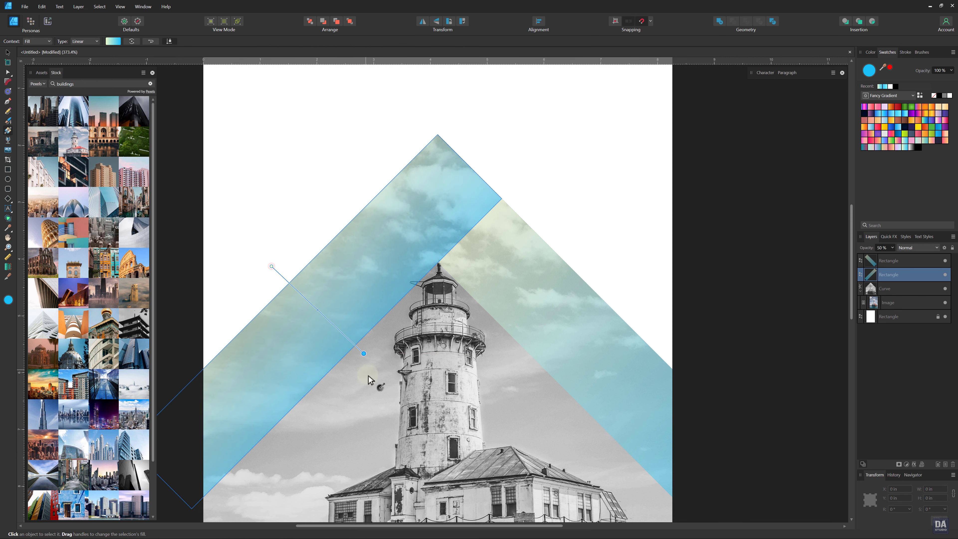
pyautogui.moveTo(370, 378); pyautogui.dragTo(282, 282)
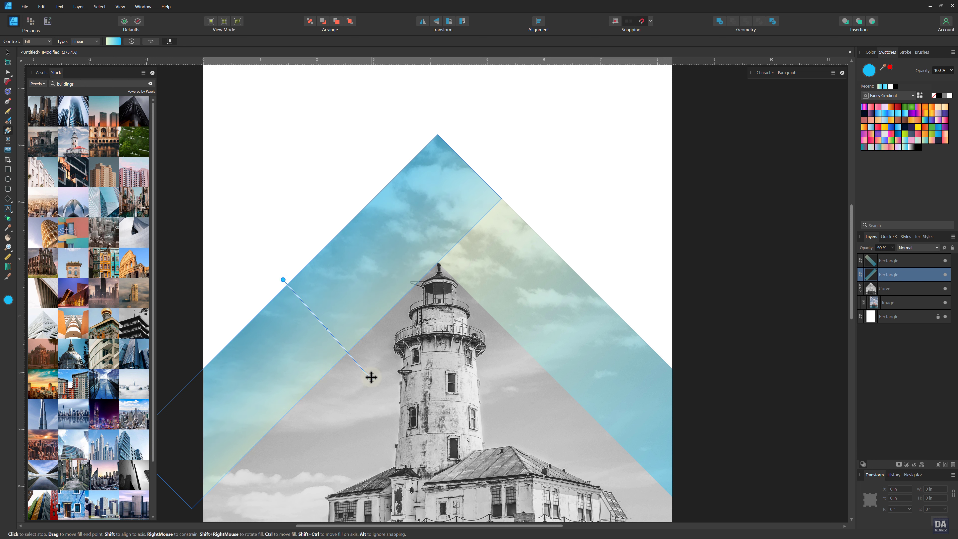
pyautogui.click(576, 358)
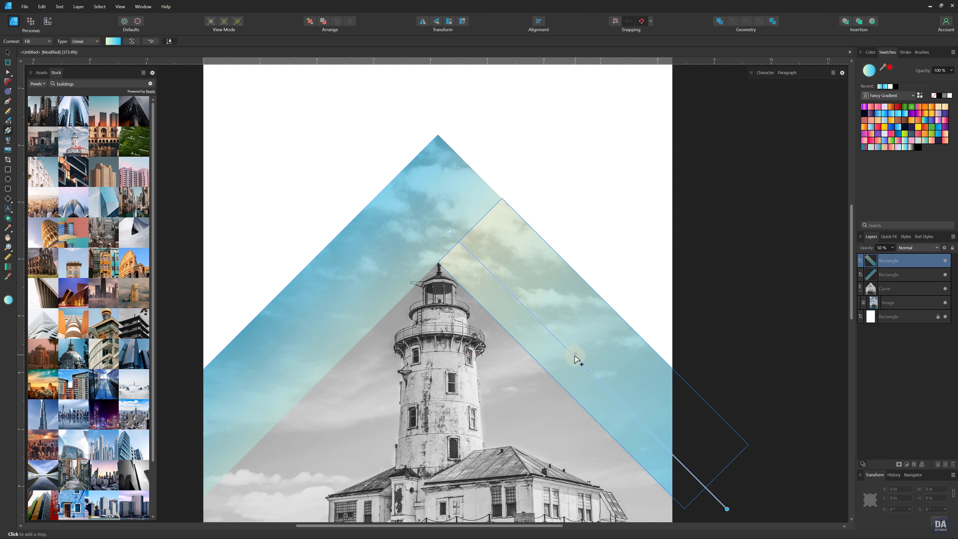
pyautogui.moveTo(744, 472); pyautogui.dragTo(487, 215)
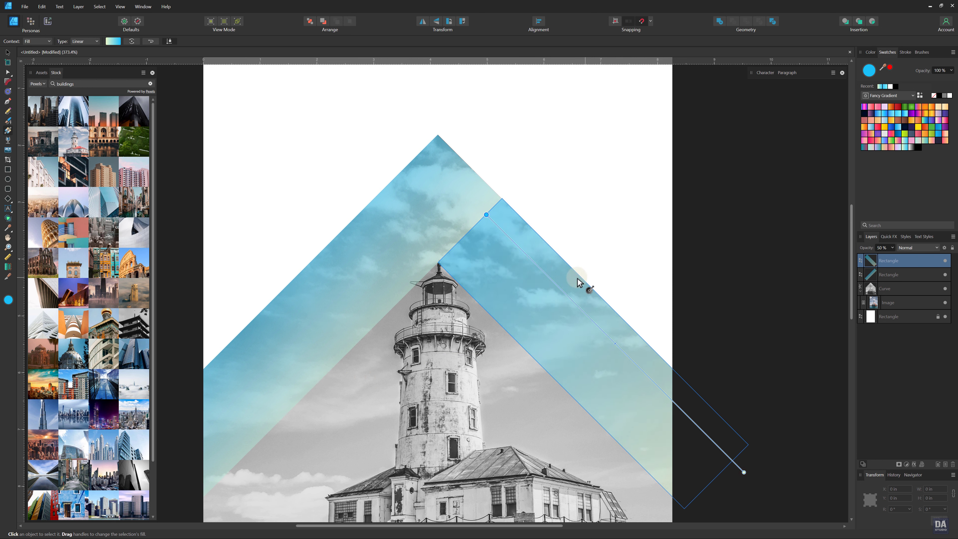
pyautogui.click(412, 277)
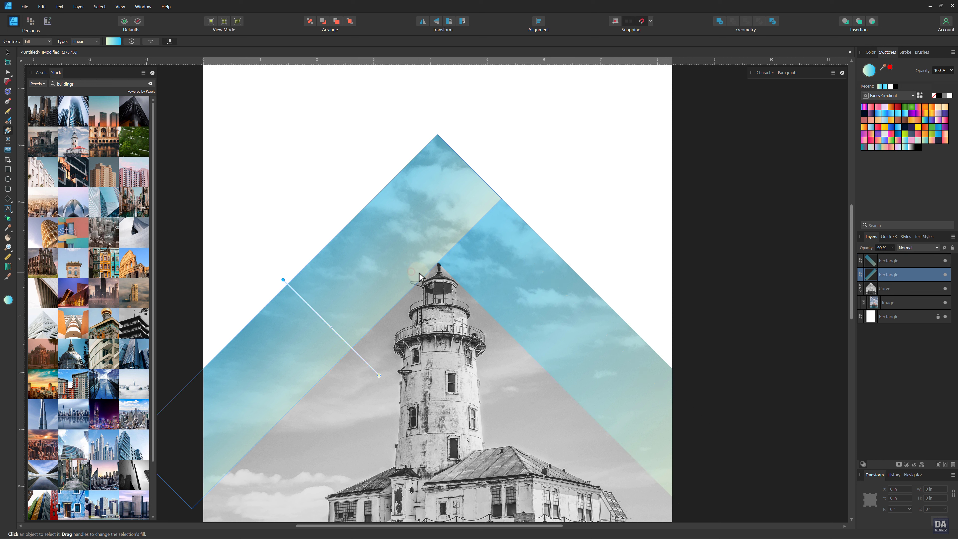
# Give the left blue band an Outer Shadow with 33.4 px radius and 27.8 px offset
pyautogui.press('v')
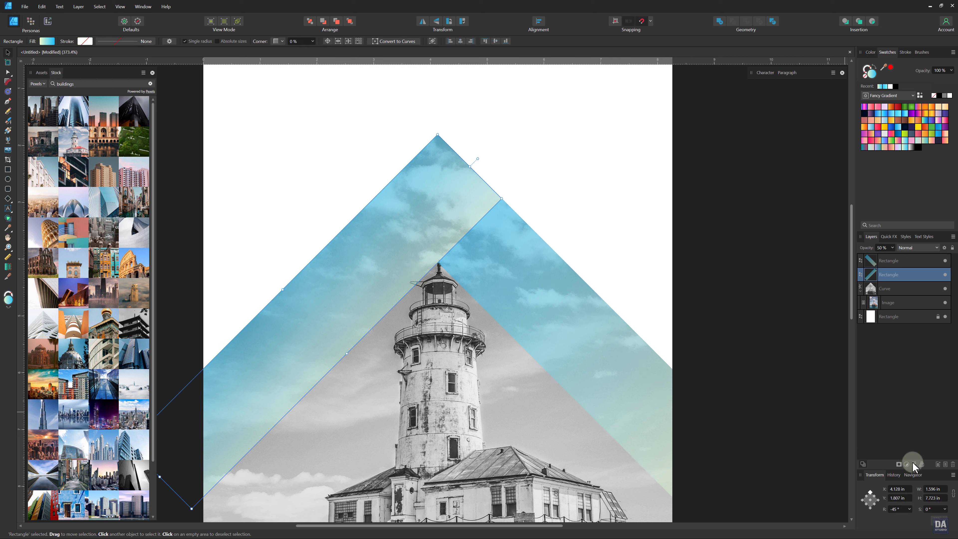
pyautogui.click(914, 465)
pyautogui.click(580, 229)
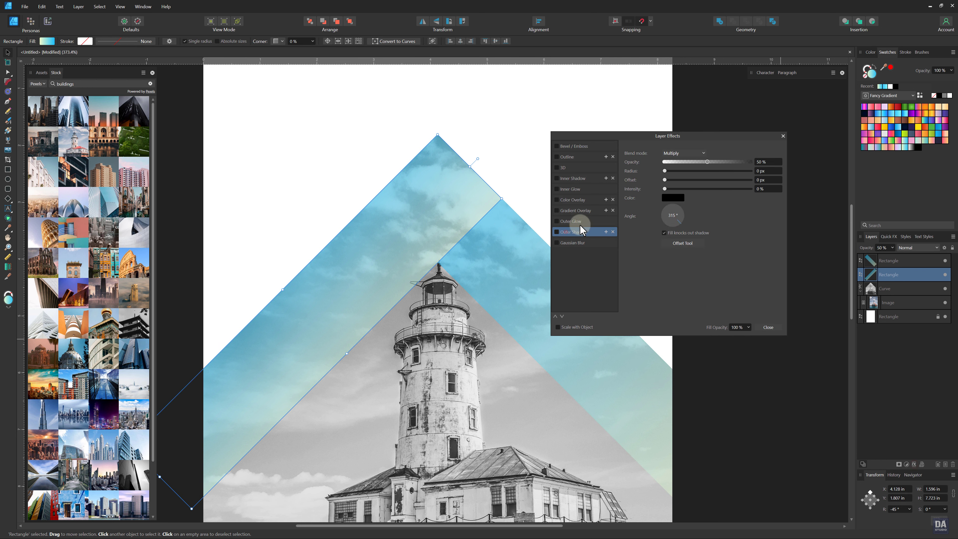
pyautogui.moveTo(664, 171)
pyautogui.mouseDown()
pyautogui.moveTo(741, 174)
pyautogui.moveTo(719, 180)
pyautogui.mouseUp()
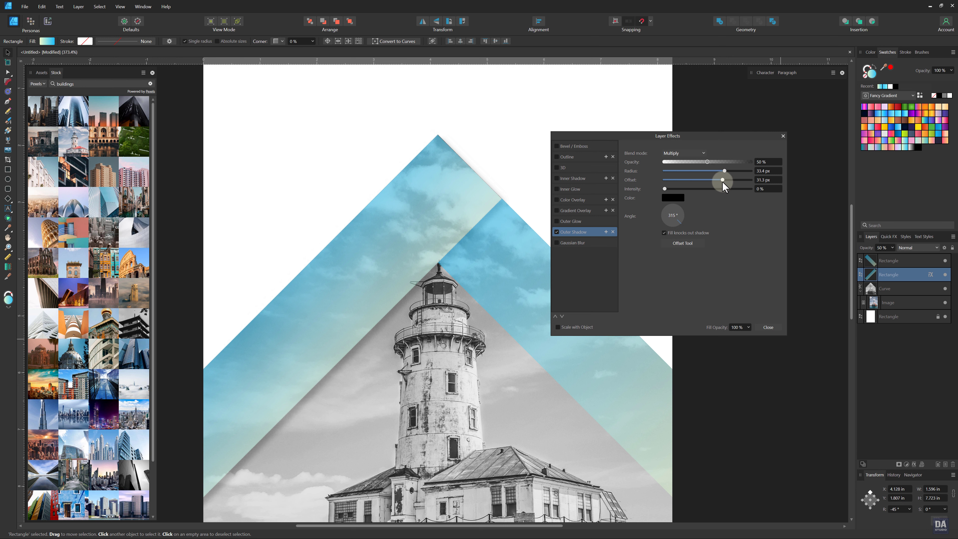
pyautogui.moveTo(719, 182); pyautogui.dragTo(719, 182)
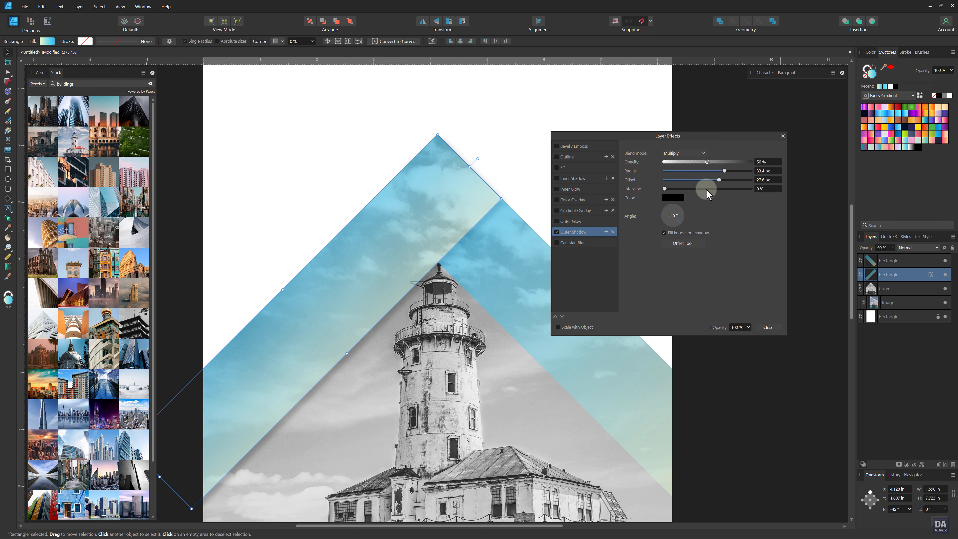
# Move both Rectangle band layers beneath the Curve layer and strengthen the shadow to 73% opacity
pyautogui.moveTo(884, 275); pyautogui.dragTo(889, 260)
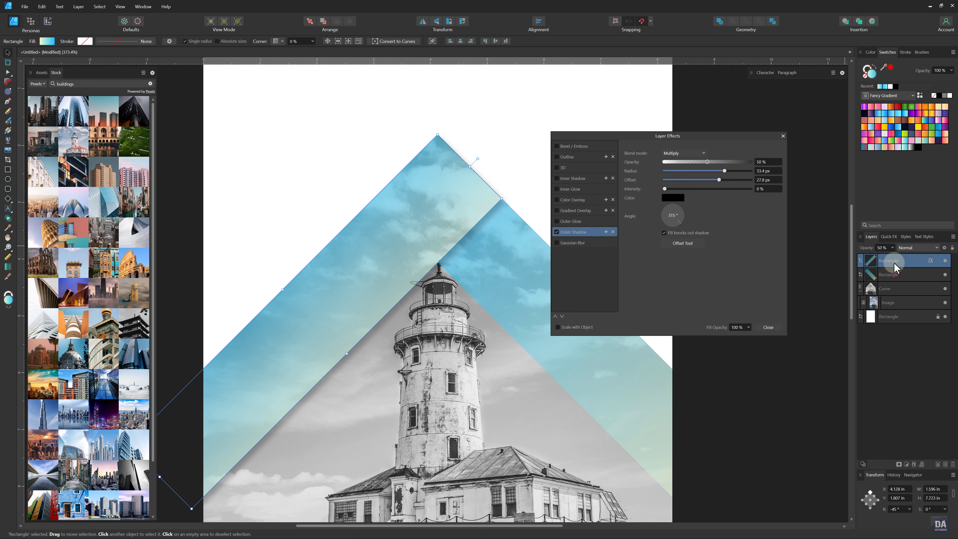
pyautogui.keyDown('shift'); pyautogui.click(889, 278); pyautogui.keyUp('shift')
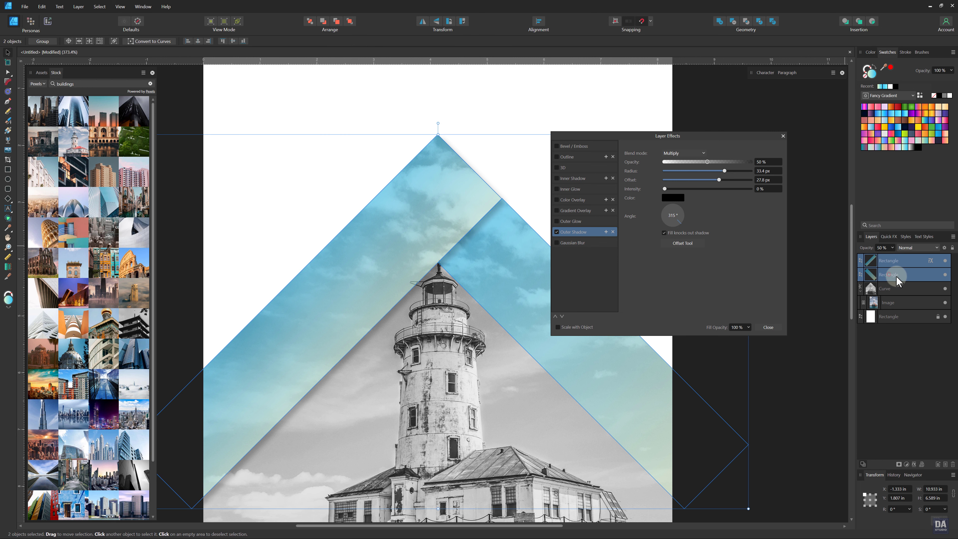
pyautogui.moveTo(889, 279); pyautogui.dragTo(881, 293)
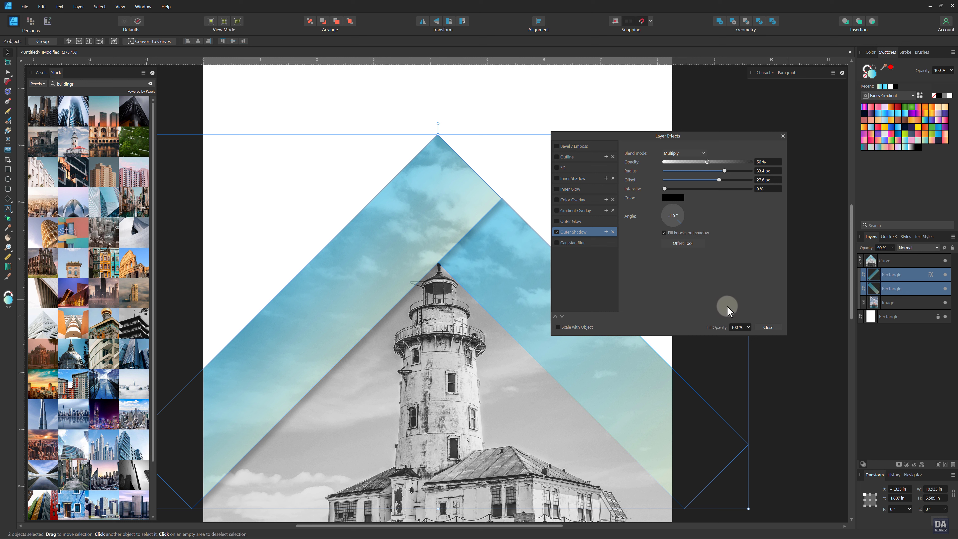
pyautogui.click(904, 276)
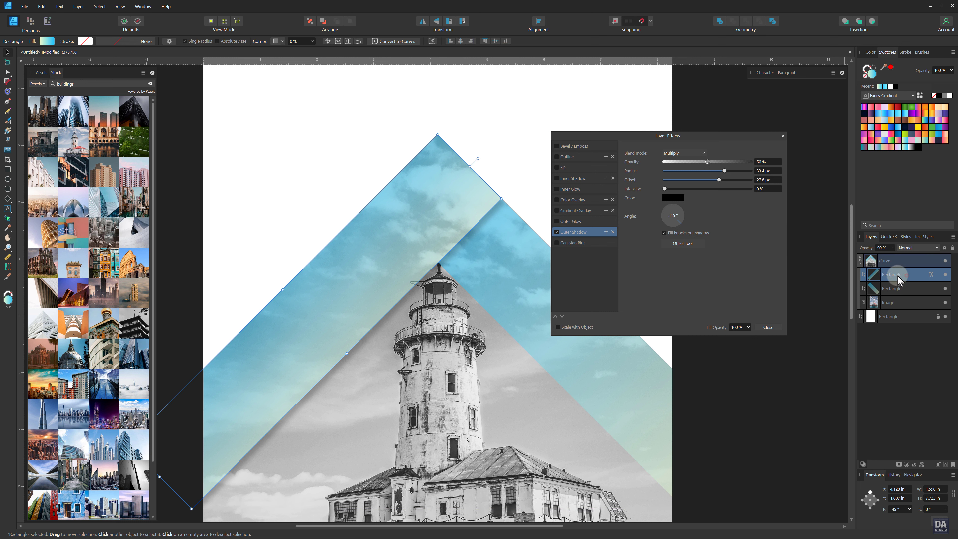
pyautogui.moveTo(663, 189)
pyautogui.mouseDown()
pyautogui.moveTo(693, 188)
pyautogui.moveTo(679, 188)
pyautogui.moveTo(731, 162)
pyautogui.moveTo(726, 170)
pyautogui.mouseUp()
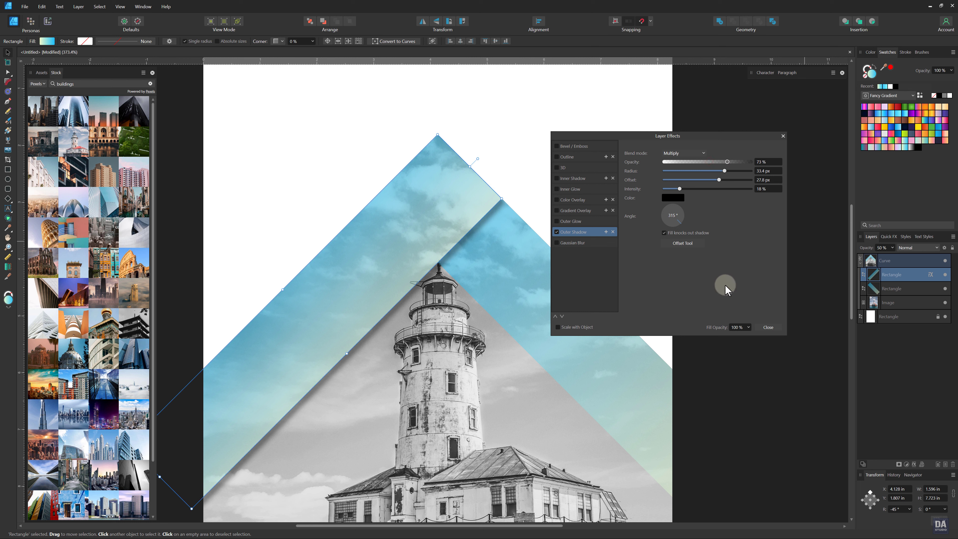
# Add an Inner Shadow to the band: 87% opacity, 27.8 px radius, 13.3 px offset
pyautogui.click(566, 180)
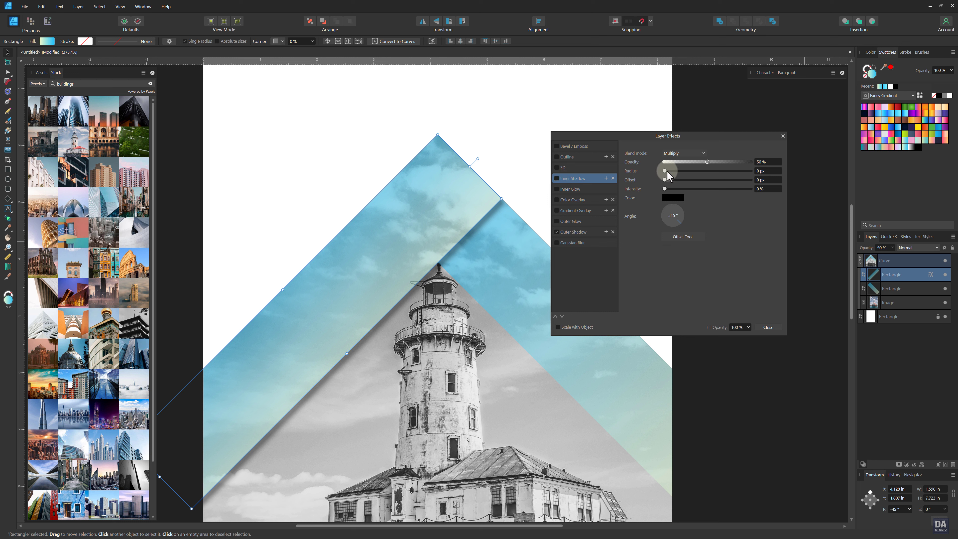
pyautogui.moveTo(666, 172)
pyautogui.mouseDown()
pyautogui.moveTo(751, 173)
pyautogui.moveTo(720, 173)
pyautogui.moveTo(739, 168)
pyautogui.mouseUp()
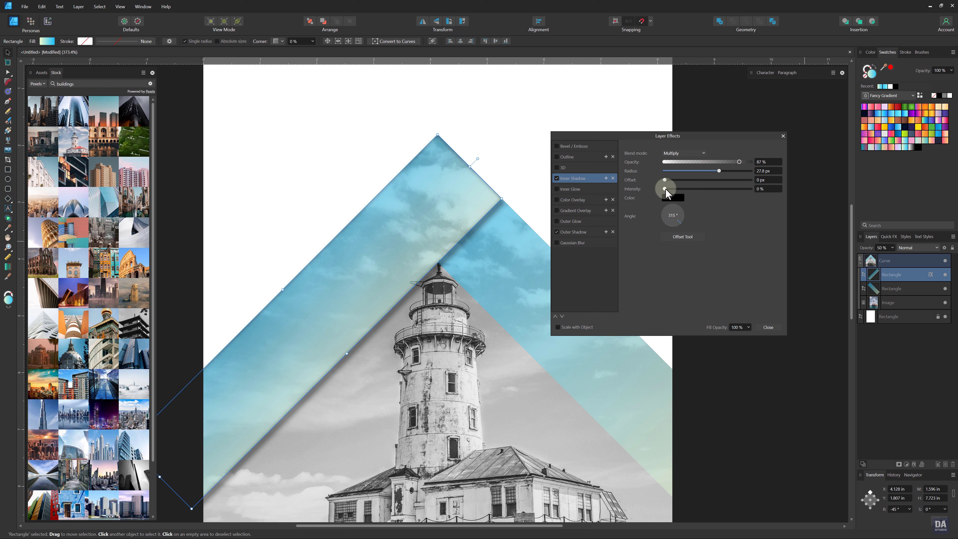
pyautogui.moveTo(665, 188)
pyautogui.mouseDown()
pyautogui.moveTo(711, 188)
pyautogui.moveTo(664, 189)
pyautogui.mouseUp()
pyautogui.moveTo(664, 180); pyautogui.dragTo(705, 181)
pyautogui.click(769, 327)
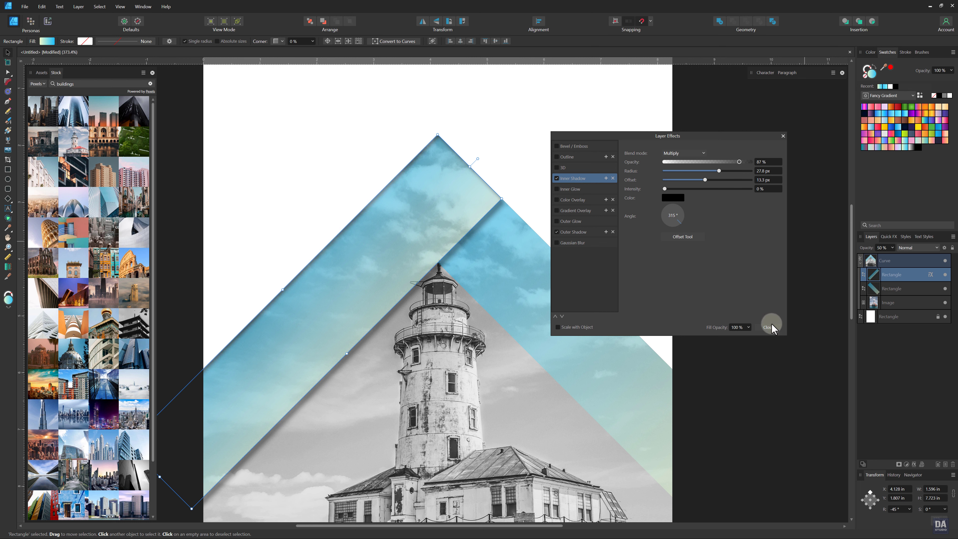
# Zoom out, then cut the band's Outer Shadow opacity to 45% and Inner Shadow to 55%
pyautogui.click(738, 301)
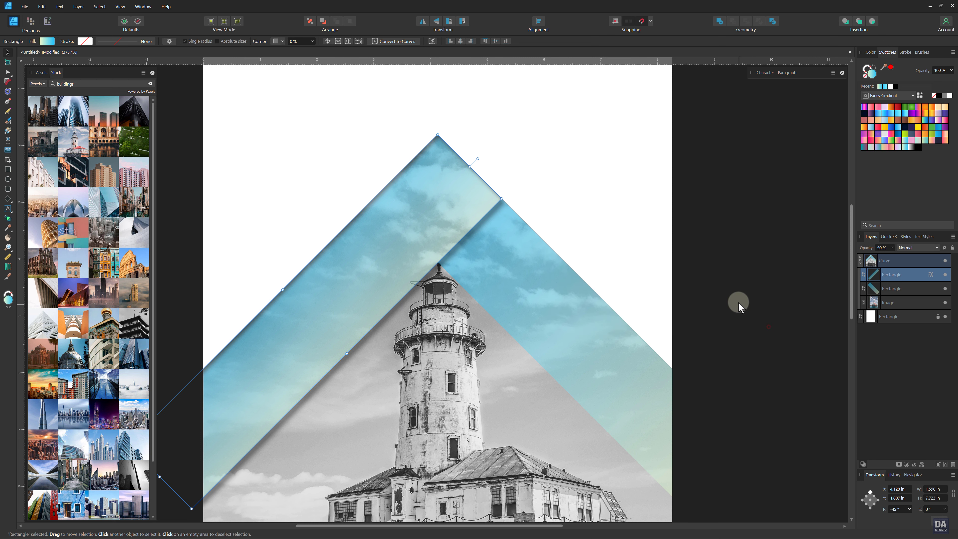
pyautogui.press('z')
pyautogui.moveTo(607, 248)
pyautogui.mouseDown()
pyautogui.moveTo(521, 238)
pyautogui.moveTo(492, 253)
pyautogui.moveTo(502, 242)
pyautogui.mouseUp()
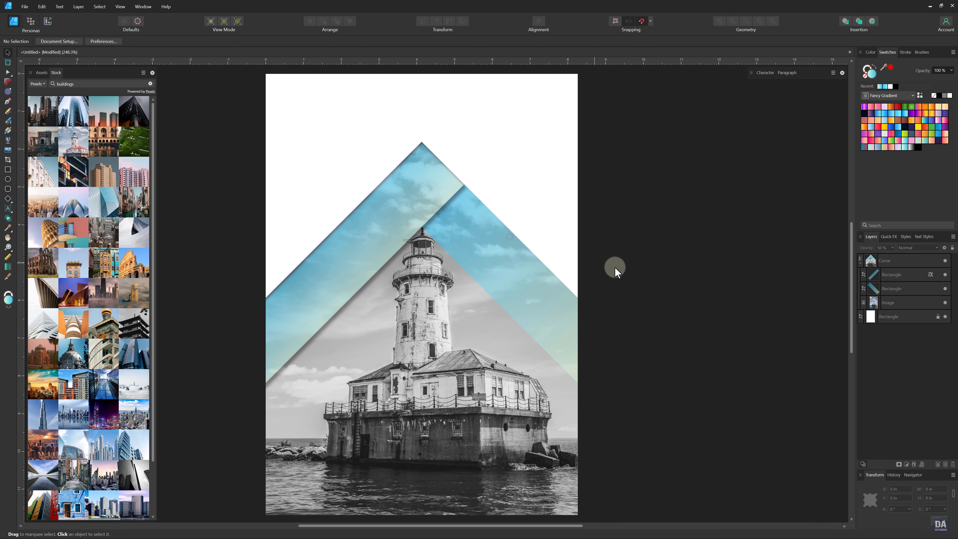
pyautogui.click(931, 275)
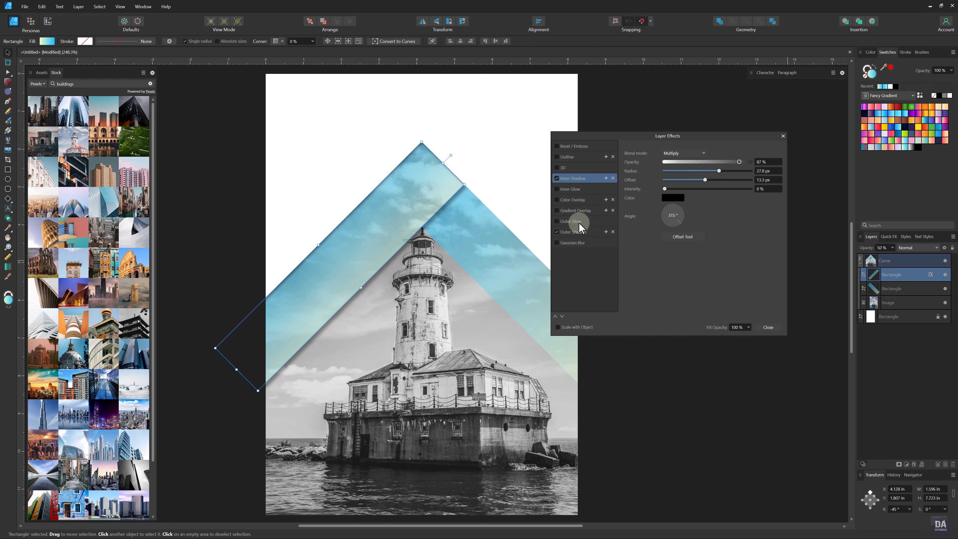
pyautogui.click(573, 232)
pyautogui.moveTo(711, 162); pyautogui.dragTo(703, 162)
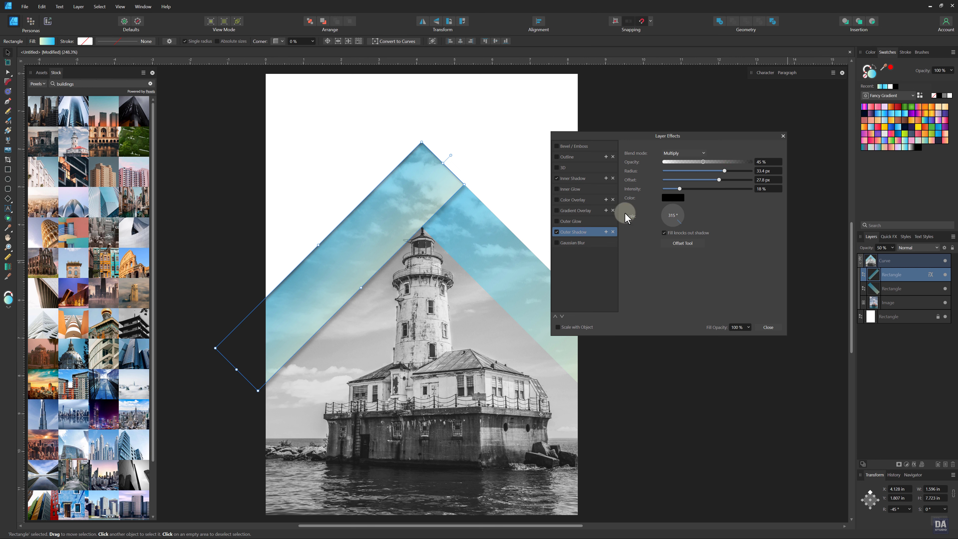
pyautogui.click(582, 182)
pyautogui.moveTo(738, 162)
pyautogui.mouseDown()
pyautogui.moveTo(696, 162)
pyautogui.moveTo(713, 163)
pyautogui.mouseUp()
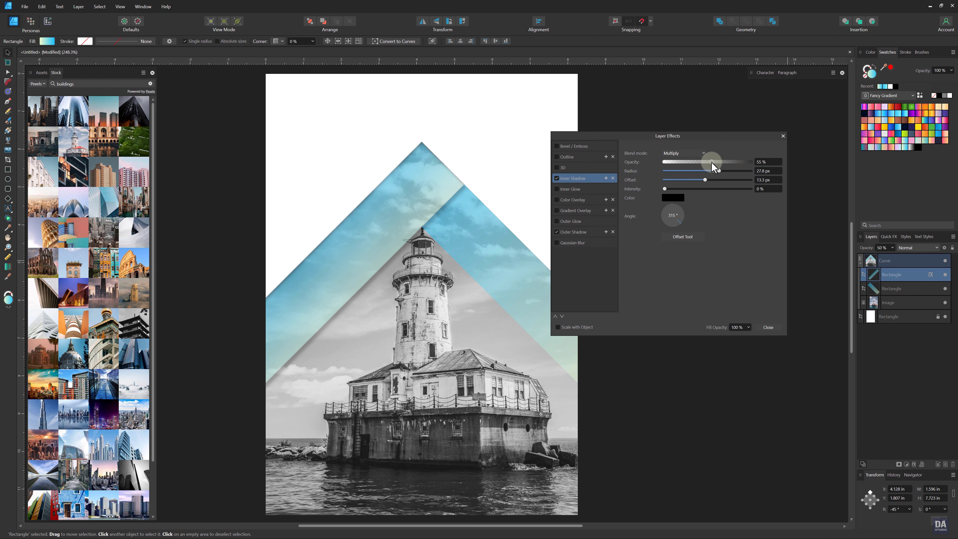
# Scale the lighthouse photo down to about 9.136 × 13.639 in and nudge it left
pyautogui.click(759, 326)
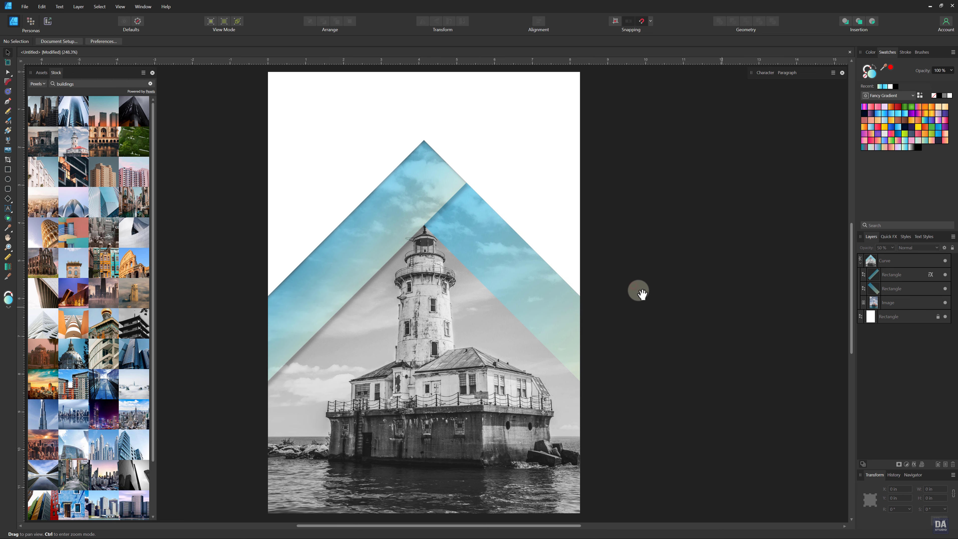
pyautogui.click(466, 354)
pyautogui.moveTo(465, 354); pyautogui.dragTo(453, 316)
pyautogui.scroll(-1, 533, 305)
pyautogui.moveTo(584, 80); pyautogui.dragTo(572, 95)
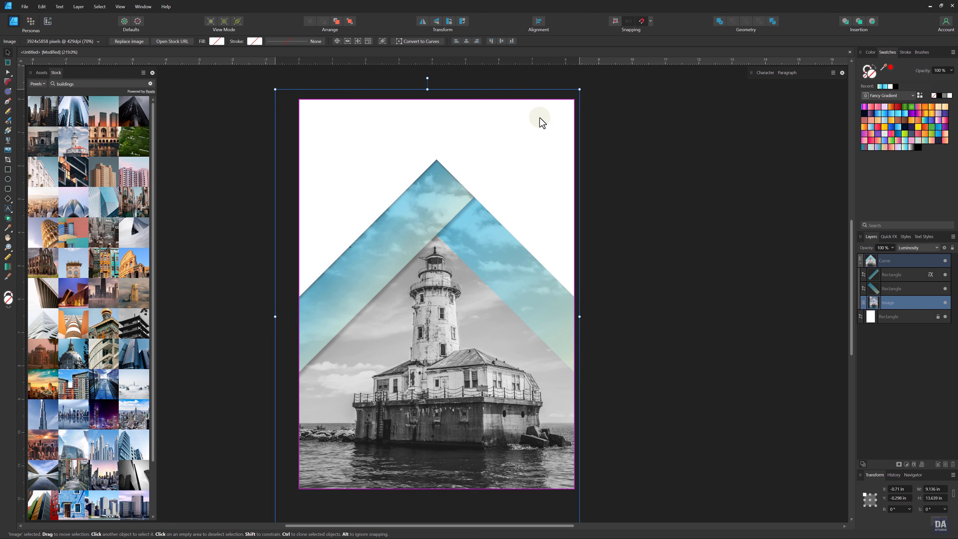
pyautogui.moveTo(542, 123); pyautogui.dragTo(541, 122)
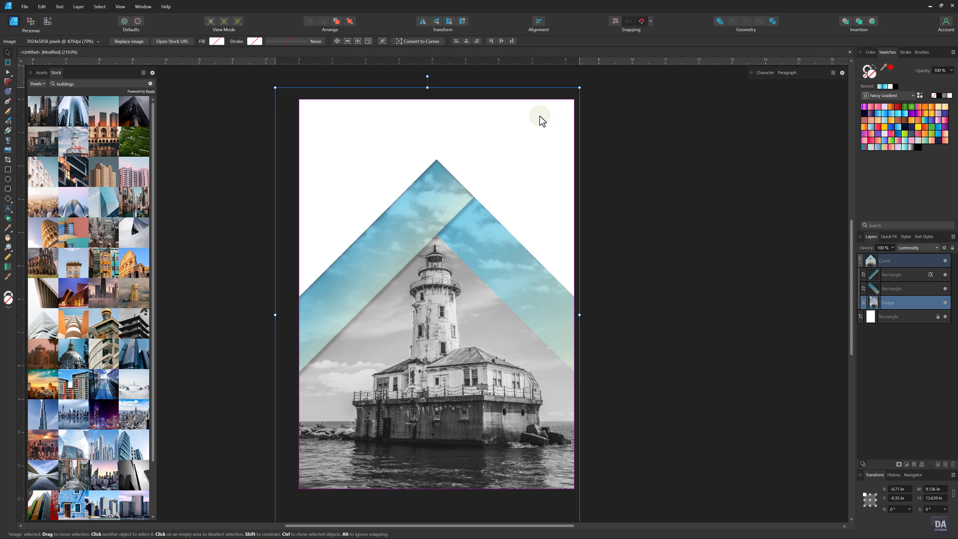
pyautogui.click(607, 170)
# Duplicate the right-hand blue band and stretch the copy across the upper right past the page top
pyautogui.click(490, 268)
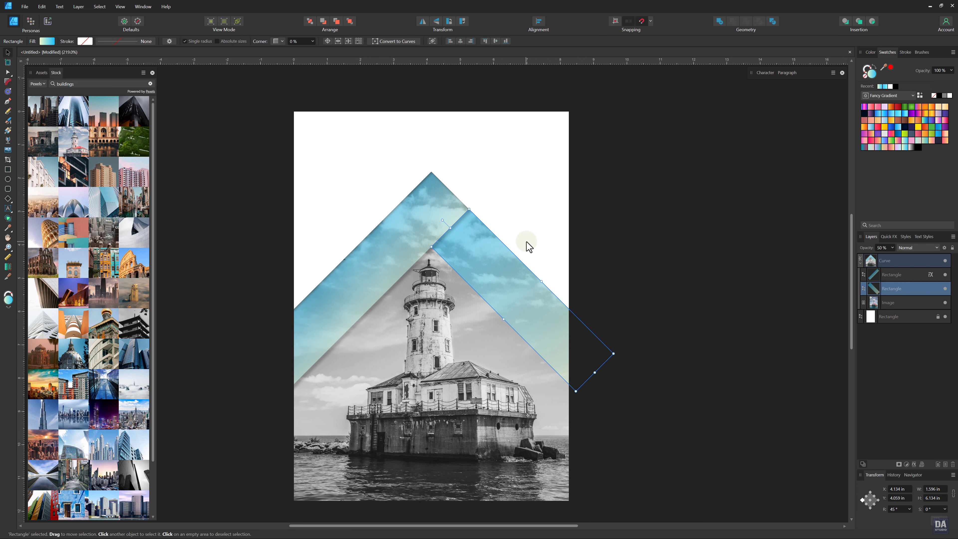
pyautogui.hotkey('ctrl', 'j')
pyautogui.moveTo(506, 278); pyautogui.dragTo(542, 245)
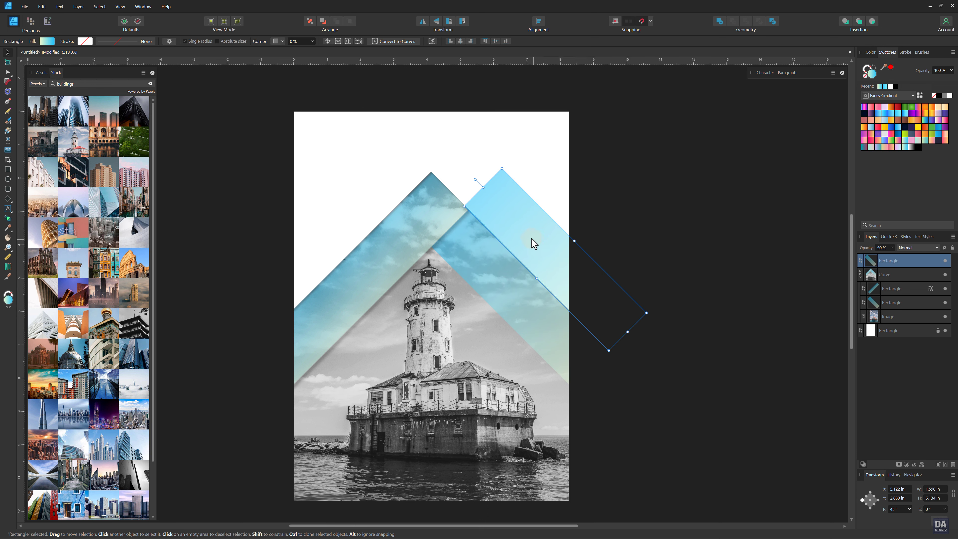
pyautogui.moveTo(483, 187); pyautogui.dragTo(396, 75)
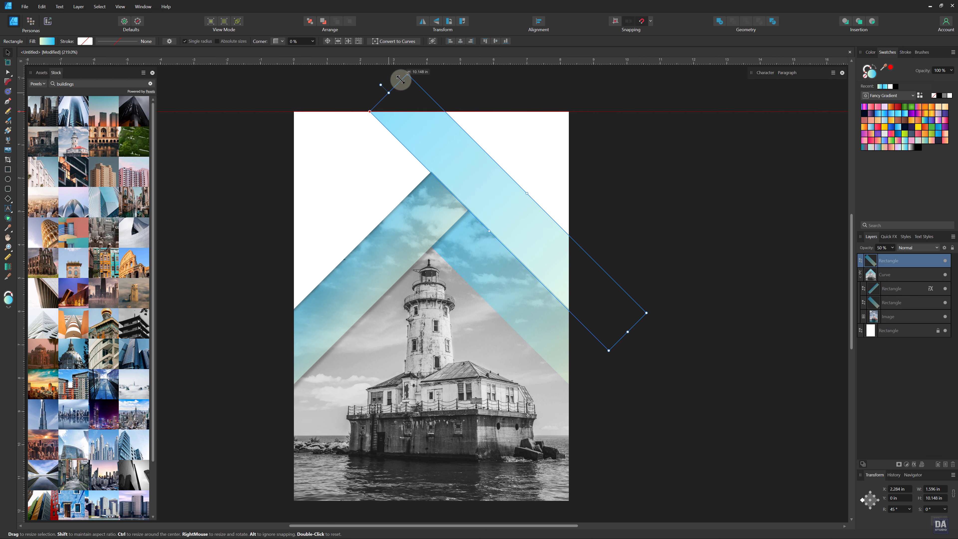
pyautogui.press('z')
pyautogui.click(505, 146)
pyautogui.press('v')
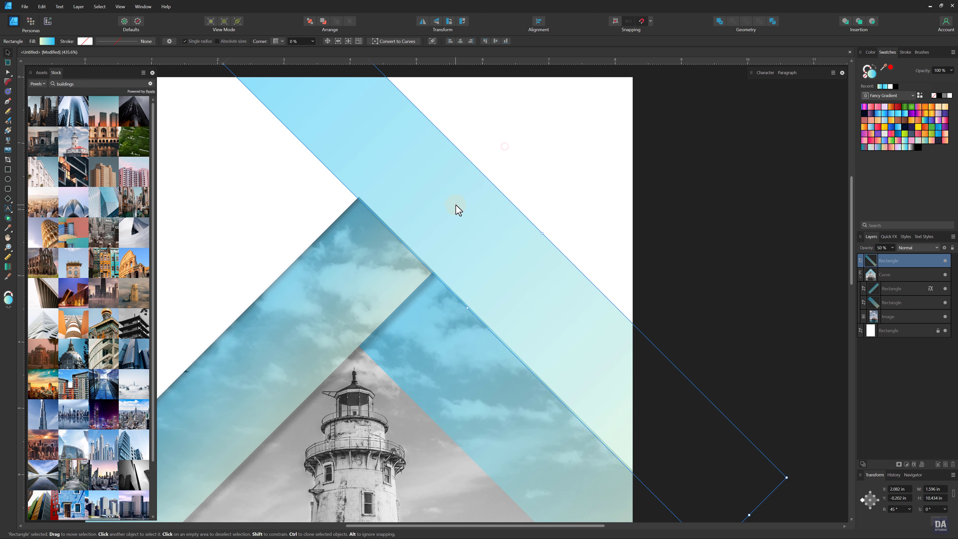
pyautogui.moveTo(456, 208); pyautogui.dragTo(459, 206)
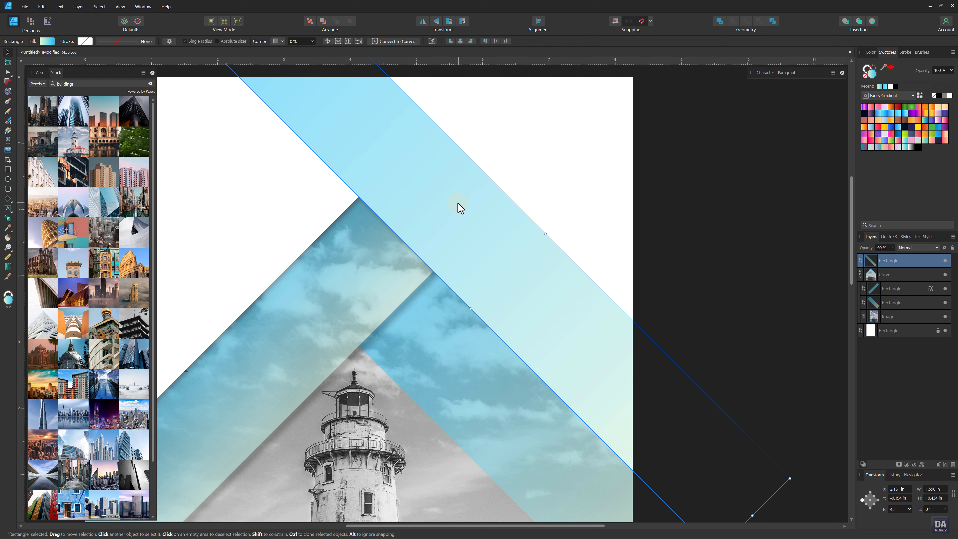
# Lower the new band's opacity to 25% and bring the whole poster into view
pyautogui.click(892, 247)
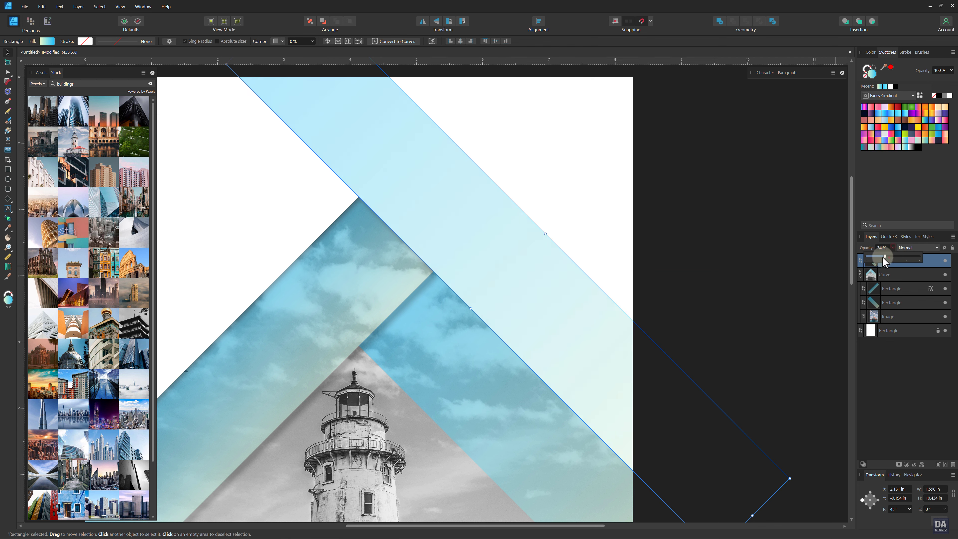
pyautogui.moveTo(894, 251); pyautogui.dragTo(878, 256)
pyautogui.click(755, 282)
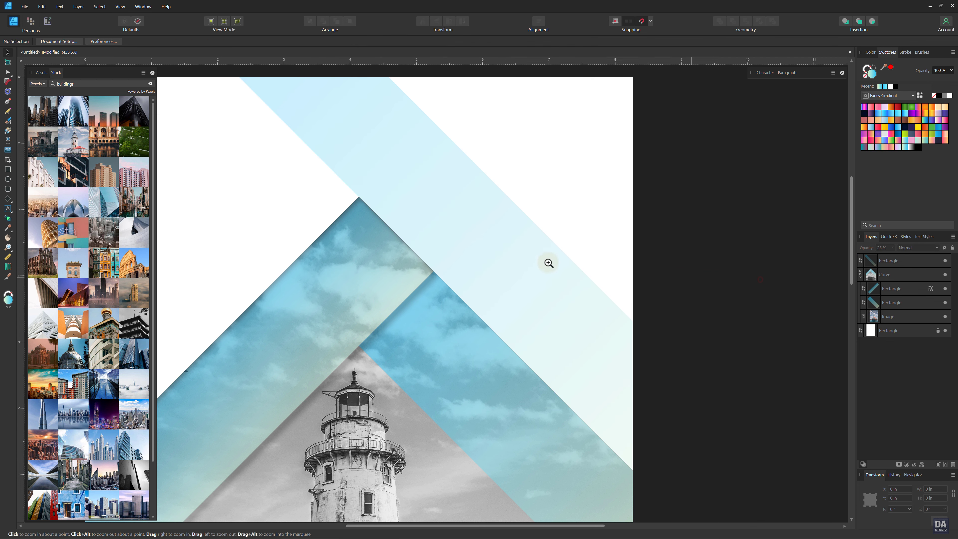
pyautogui.scroll(-2, 547, 263)
pyautogui.scroll(-2, 467, 228)
pyautogui.scroll(-1, 493, 265)
pyautogui.moveTo(493, 265); pyautogui.dragTo(469, 227)
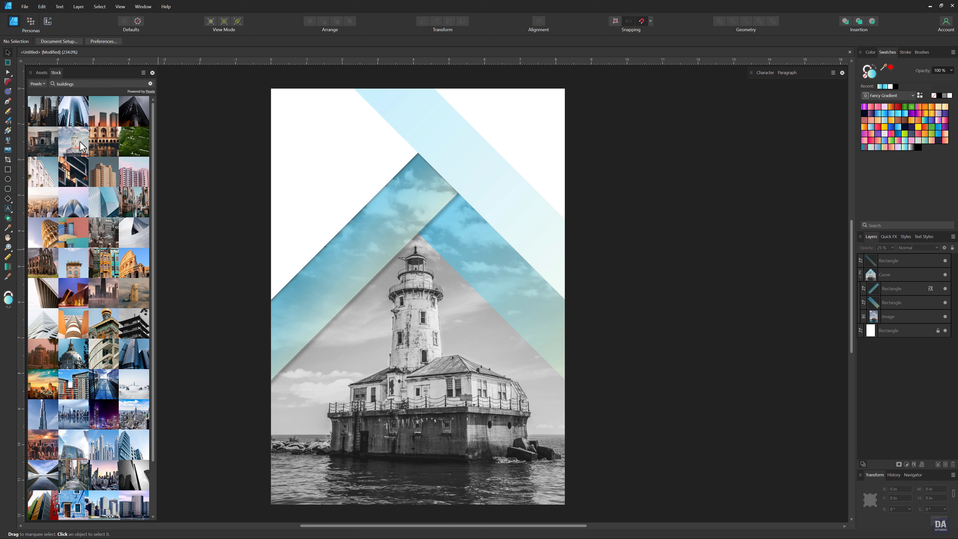
# Drag a Sample Text White asset onto the lighthouse and change its text to 'TRAVEL'
pyautogui.click(41, 73)
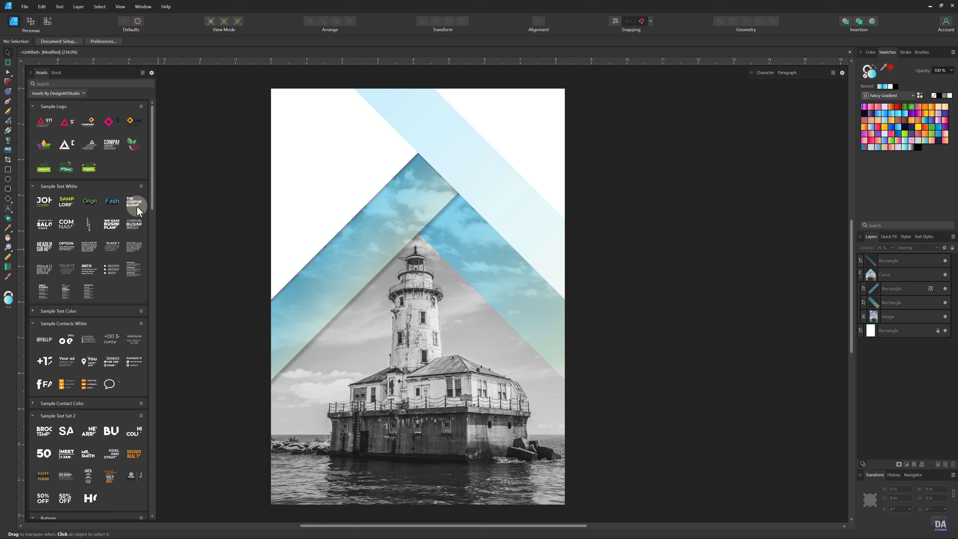
pyautogui.moveTo(138, 209); pyautogui.dragTo(430, 368)
pyautogui.doubleClick(428, 367)
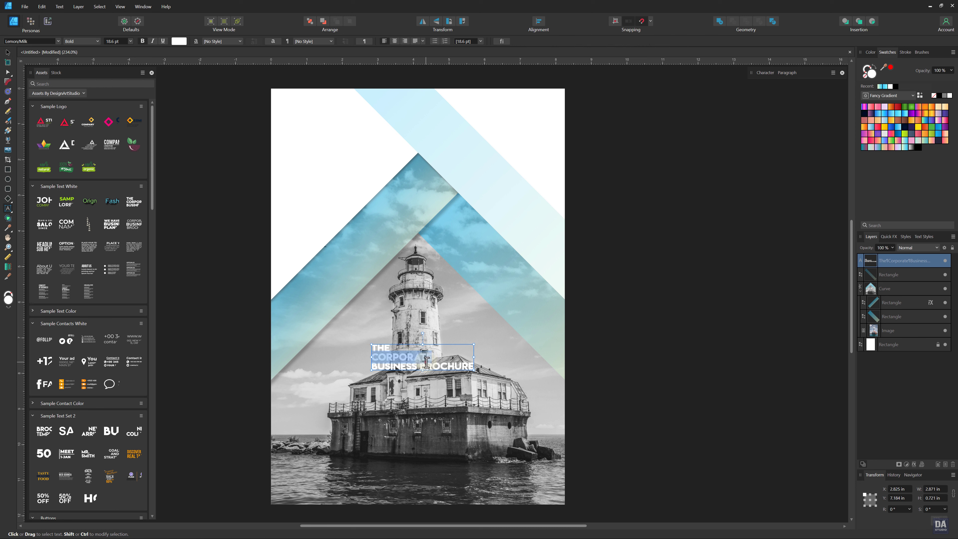
pyautogui.hotkey('ctrl', 'a')
pyautogui.write('T')
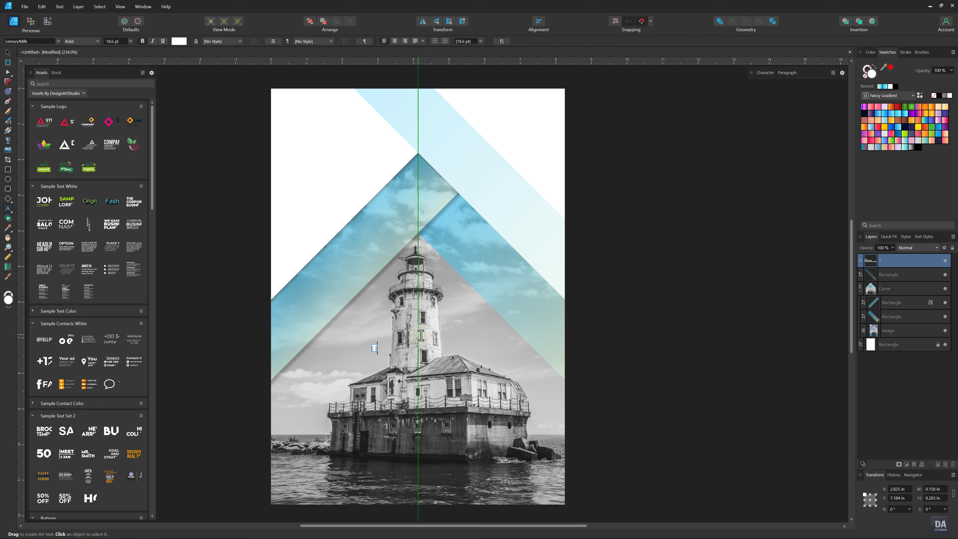
pyautogui.write('RAVEL')
pyautogui.press('Escape')
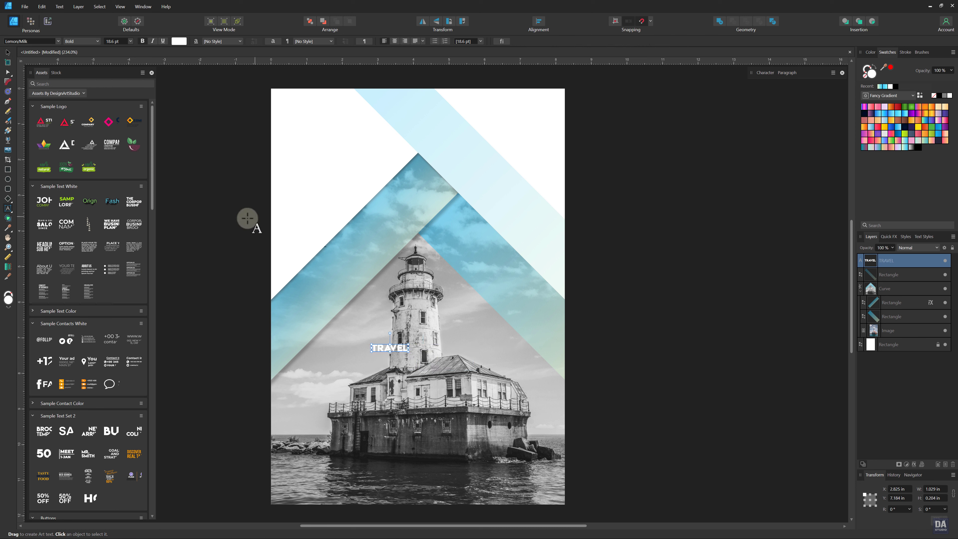
pyautogui.click(8, 52)
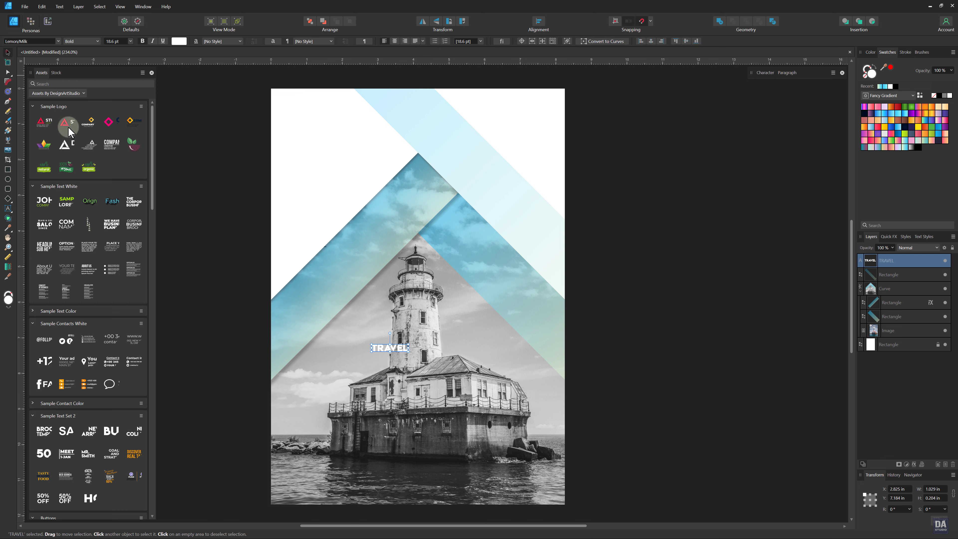
# Enlarge TRAVEL over the lighthouse and add a 'YOUR PATH WITH LIGHT' subtitle line
pyautogui.moveTo(409, 352)
pyautogui.mouseDown()
pyautogui.moveTo(555, 382)
pyautogui.moveTo(474, 391)
pyautogui.mouseUp()
pyautogui.write('YOUR PATH')
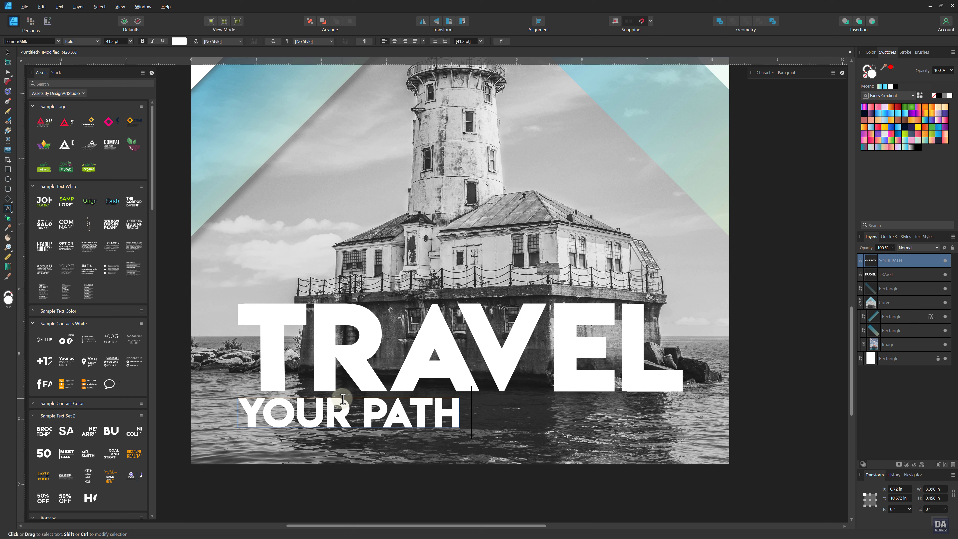
pyautogui.write('WI')
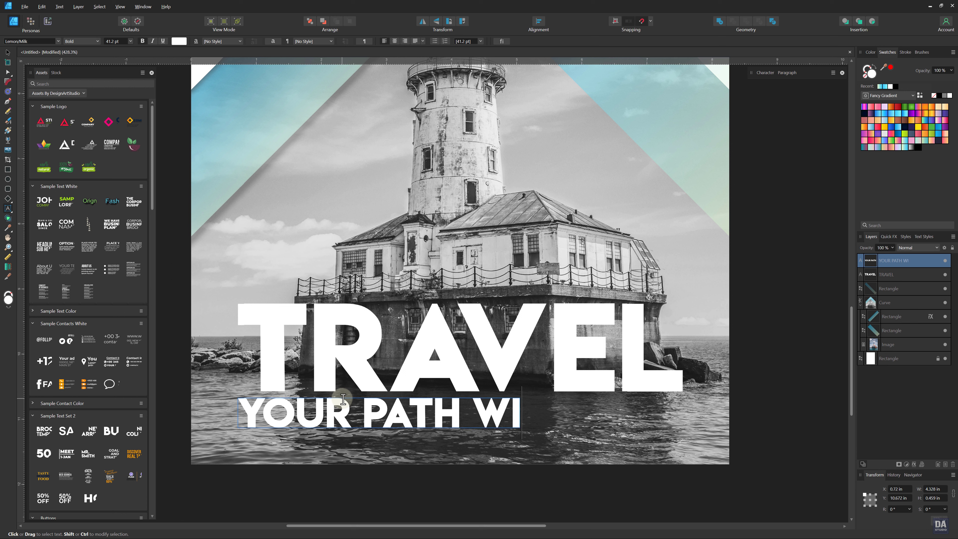
pyautogui.write('TH LIGH')
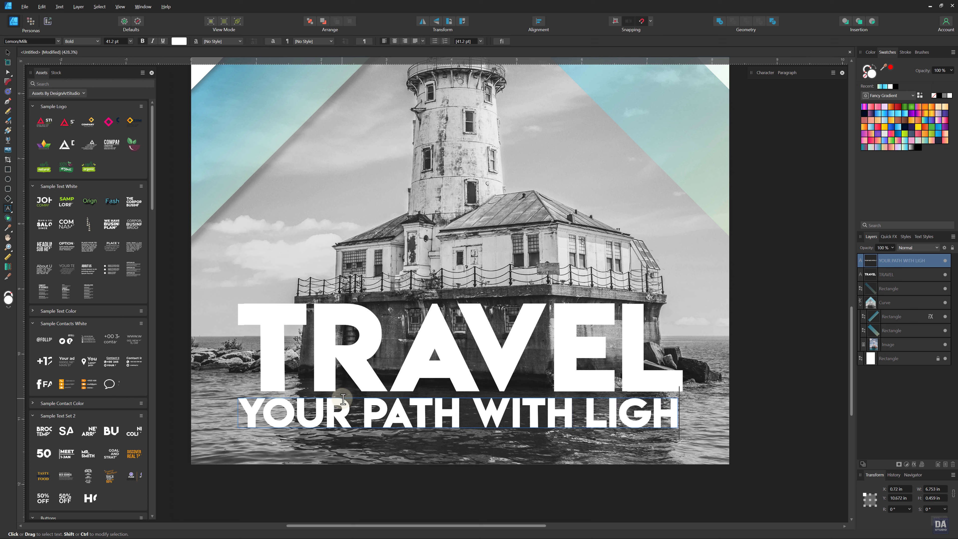
pyautogui.write('T')
pyautogui.press('Escape')
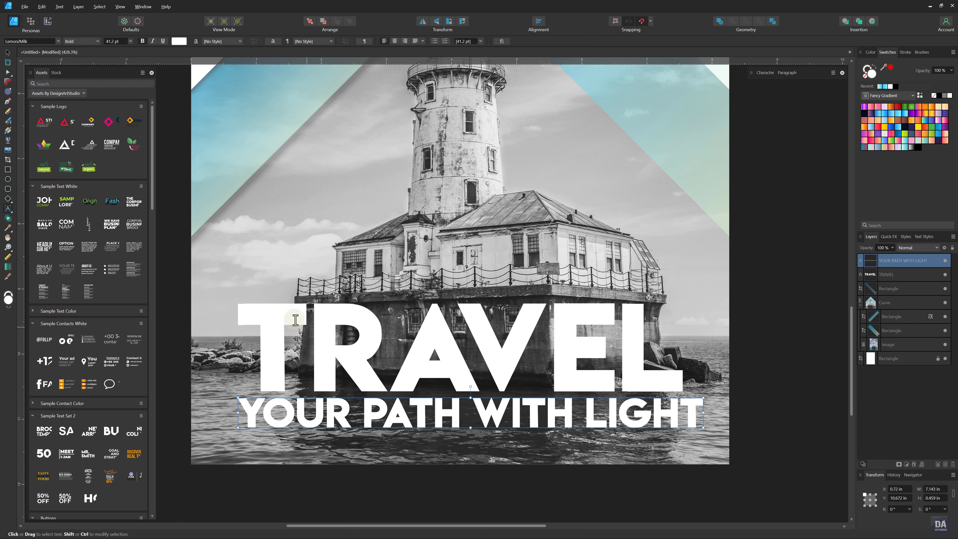
pyautogui.click(7, 52)
# Shrink the subtitle under TRAVEL and widen its letter spacing to span TRAVEL's width
pyautogui.moveTo(238, 412); pyautogui.dragTo(282, 411)
pyautogui.moveTo(663, 411); pyautogui.dragTo(642, 408)
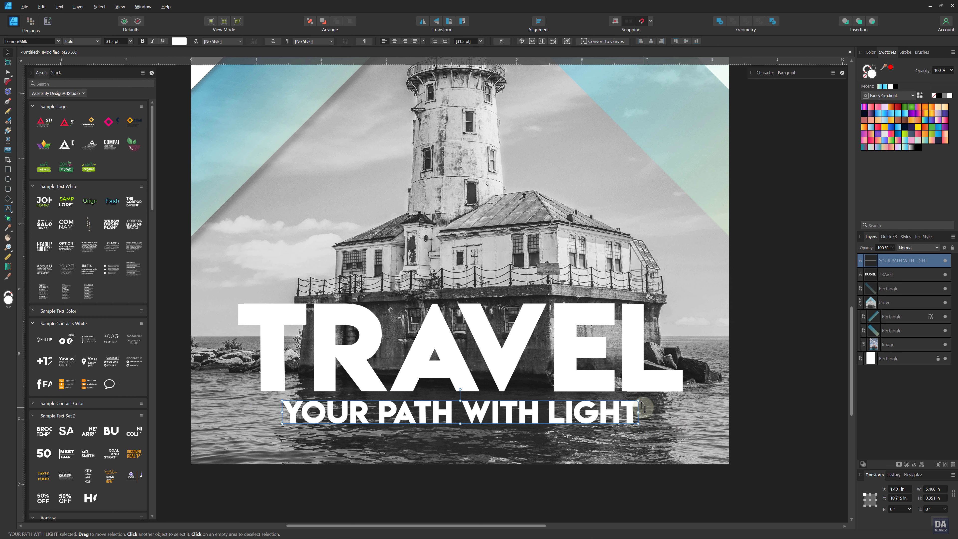
pyautogui.hotkey('alt', 'Right')
pyautogui.hotkey('alt', 'Right')
pyautogui.hotkey('alt', 'Right')
pyautogui.hotkey('alt', 'Right')
pyautogui.hotkey('alt', 'Right')
pyautogui.hotkey('alt', 'Right')
pyautogui.hotkey('alt', 'Right')
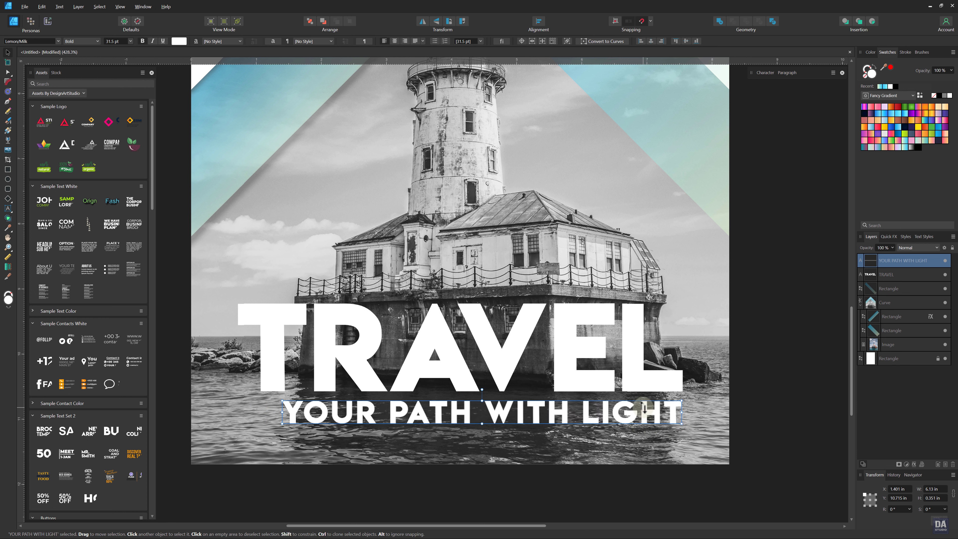
pyautogui.hotkey('alt', 'Right')
pyautogui.hotkey('alt', 'Right')
pyautogui.hotkey('alt', 'Right')
pyautogui.hotkey('alt', 'Right')
pyautogui.hotkey('alt', 'Right')
pyautogui.moveTo(466, 409); pyautogui.dragTo(420, 409)
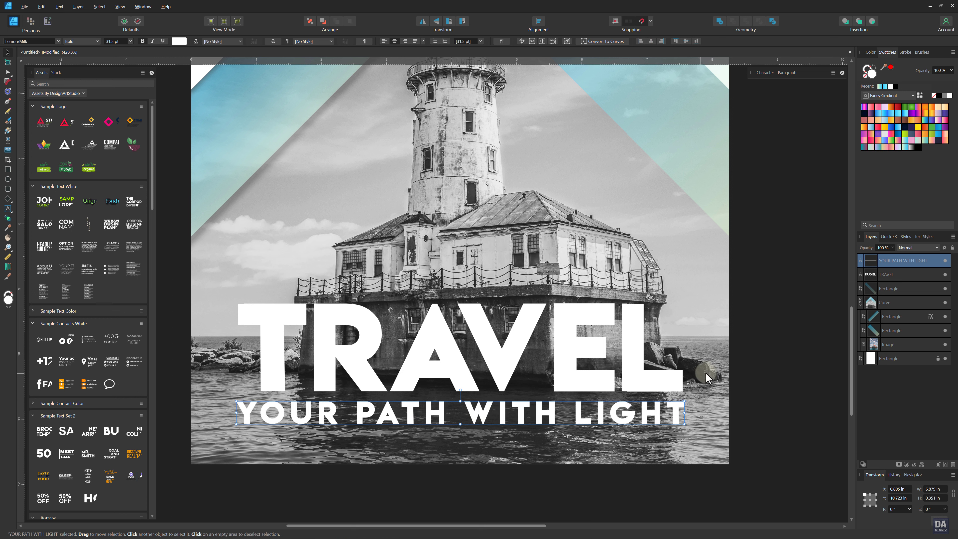
pyautogui.click(758, 376)
pyautogui.scroll(-3, 452, 326)
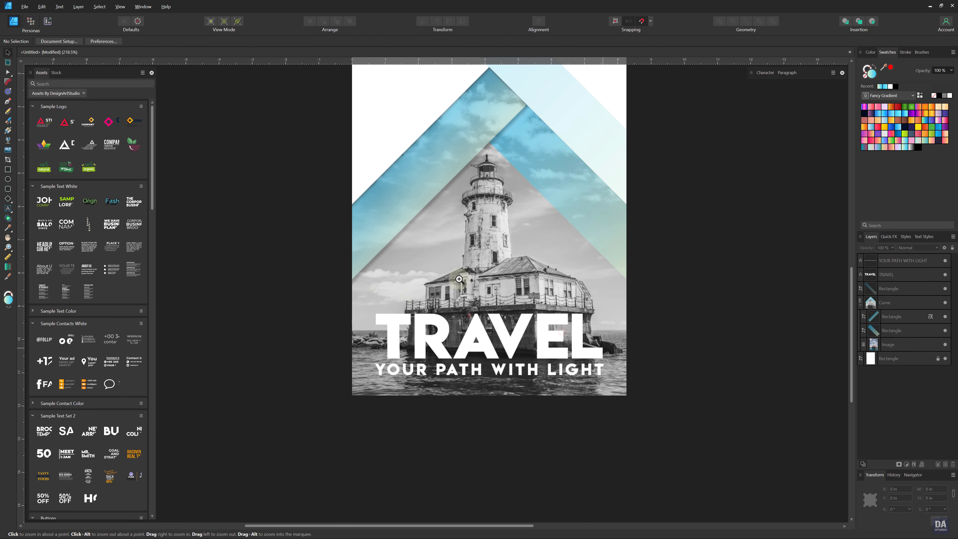
# Place the DESIGN ART STUDIO sample logo, fill it black, and move it to the top-right corner
pyautogui.scroll(-2, 453, 326)
pyautogui.moveTo(453, 327); pyautogui.dragTo(432, 388)
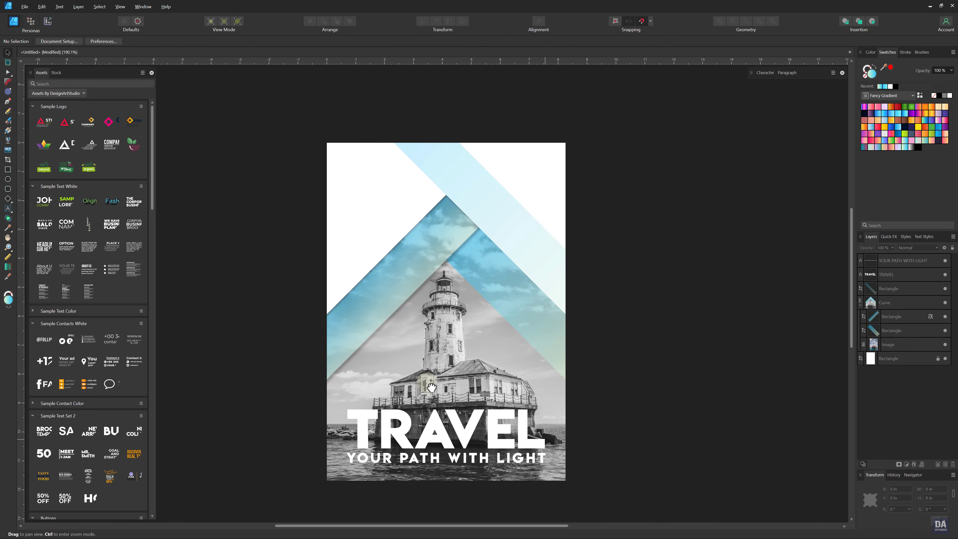
pyautogui.scroll(1, 432, 389)
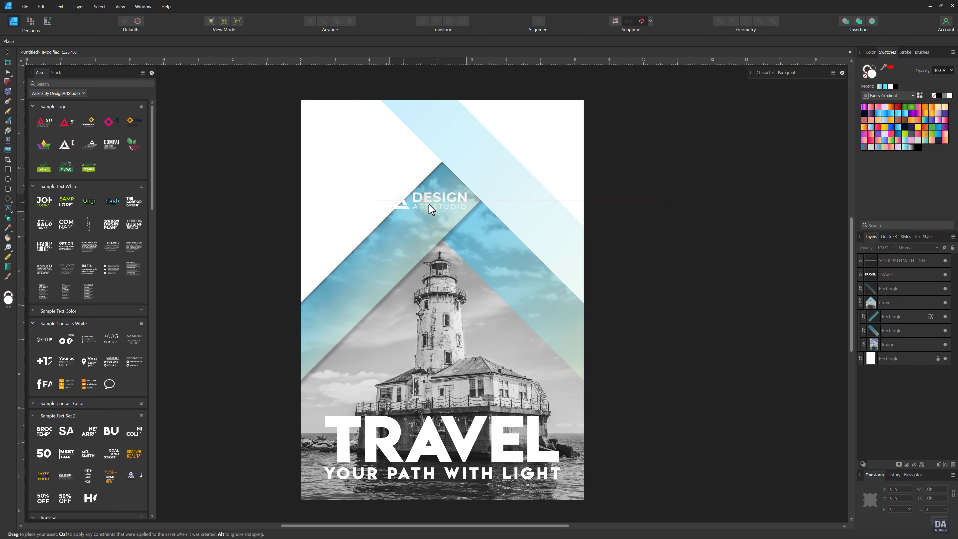
pyautogui.moveTo(70, 149); pyautogui.dragTo(493, 200)
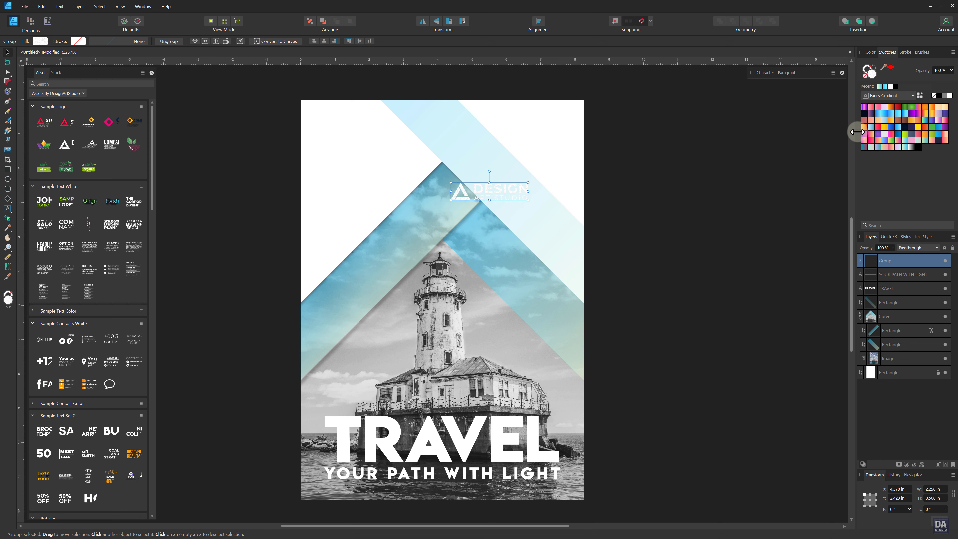
pyautogui.click(939, 97)
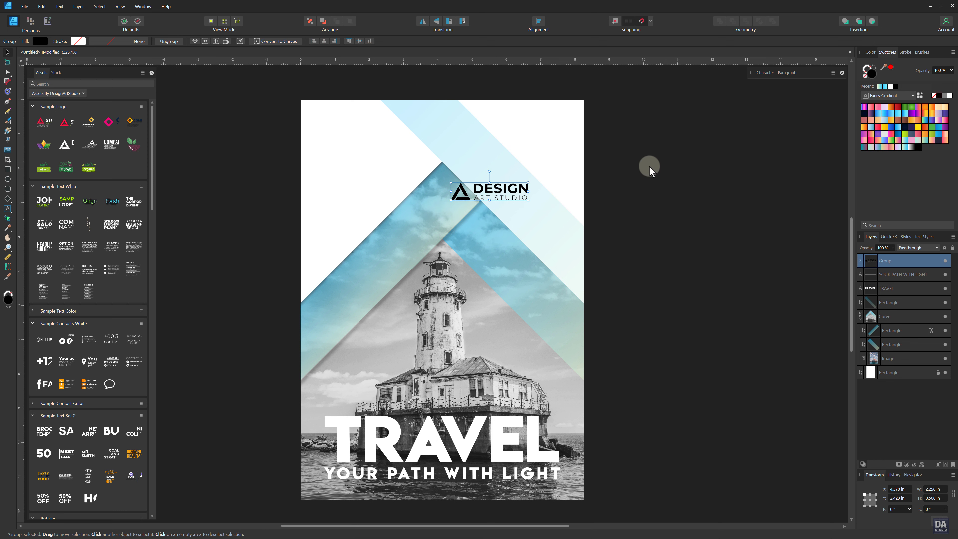
pyautogui.moveTo(496, 187)
pyautogui.mouseDown()
pyautogui.moveTo(558, 140)
pyautogui.moveTo(549, 118)
pyautogui.moveTo(561, 118)
pyautogui.mouseUp()
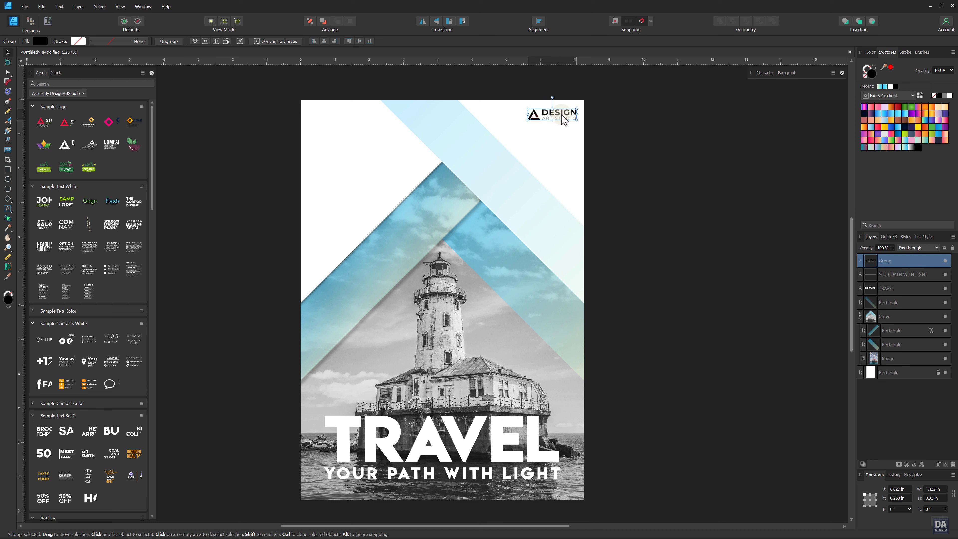
pyautogui.doubleClick(561, 117)
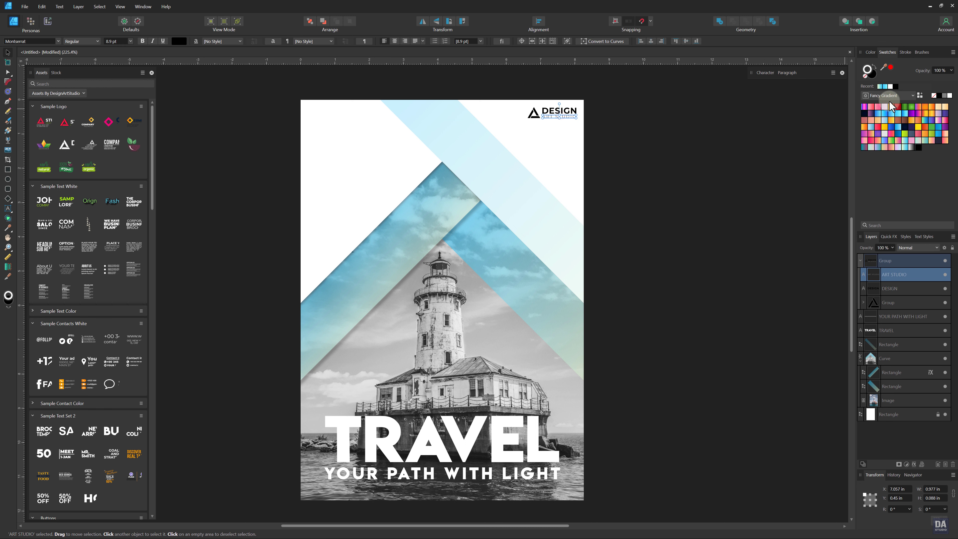
pyautogui.click(716, 122)
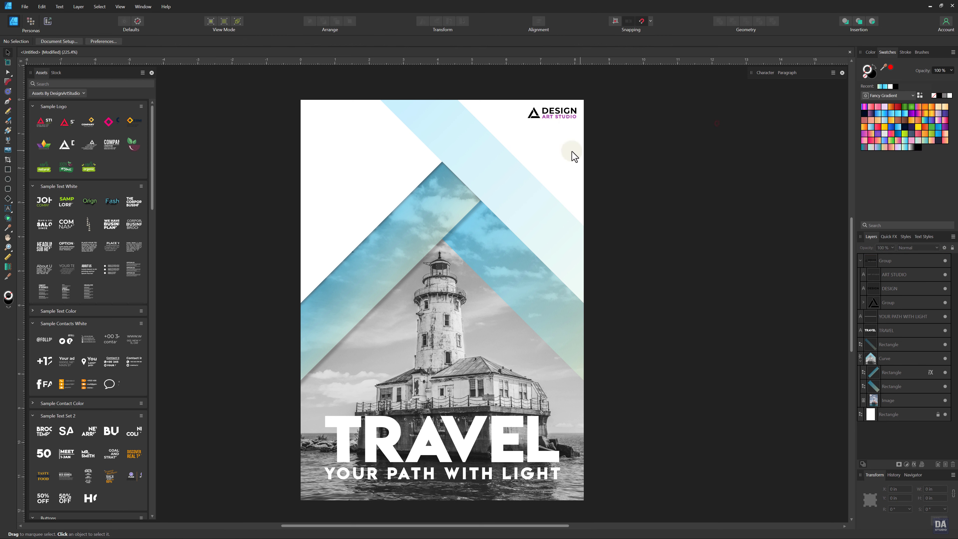
pyautogui.click(559, 118)
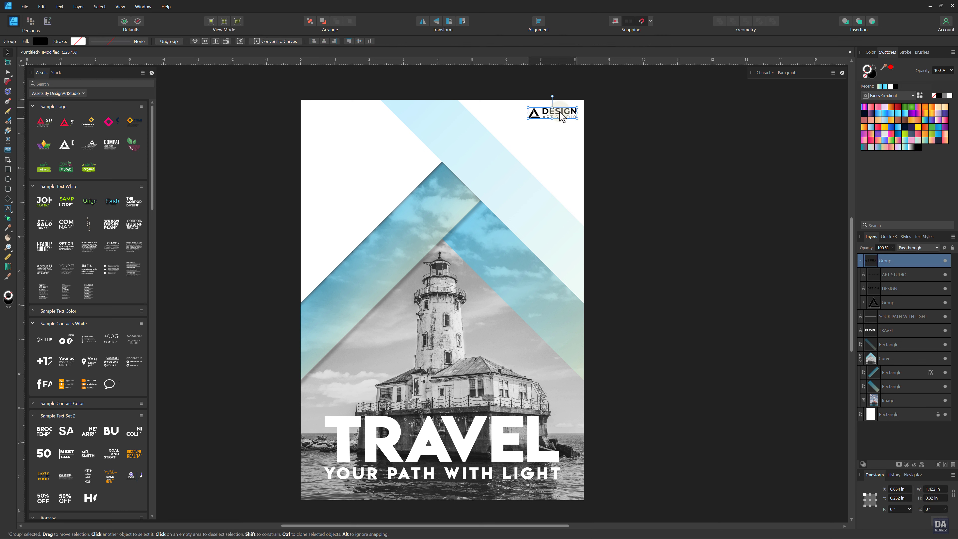
pyautogui.click(617, 137)
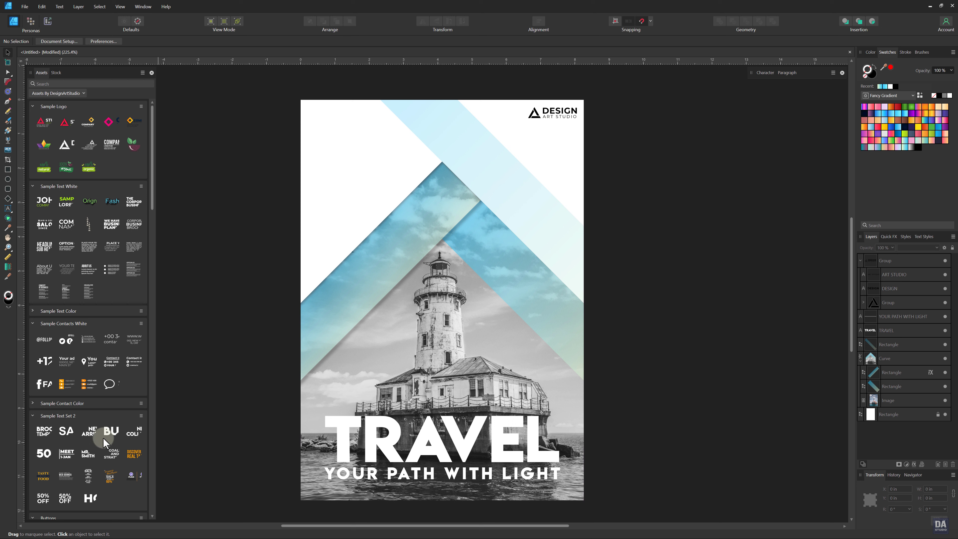
# Add the WEB BANNER text asset, fill it black, and move it to the upper-left white area
pyautogui.moveTo(65, 474); pyautogui.dragTo(385, 334)
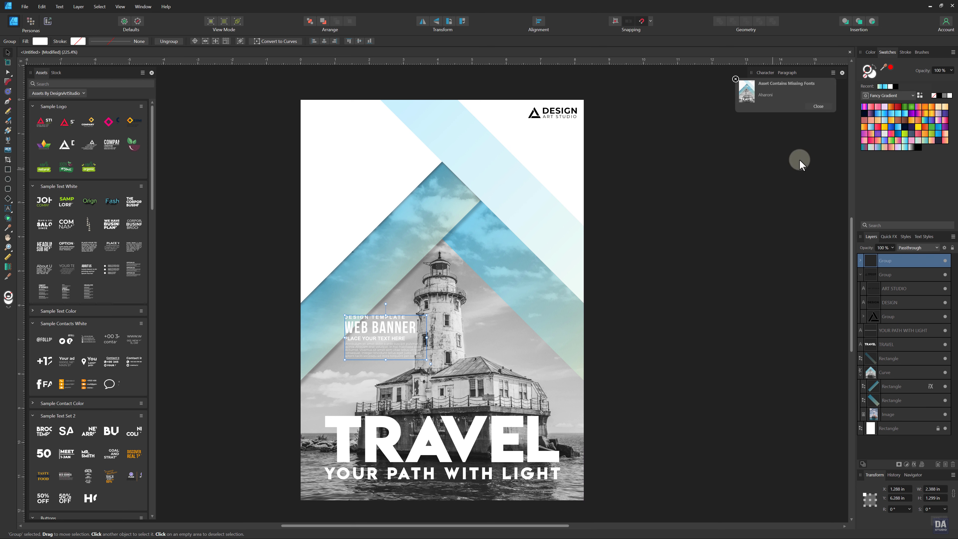
pyautogui.click(938, 96)
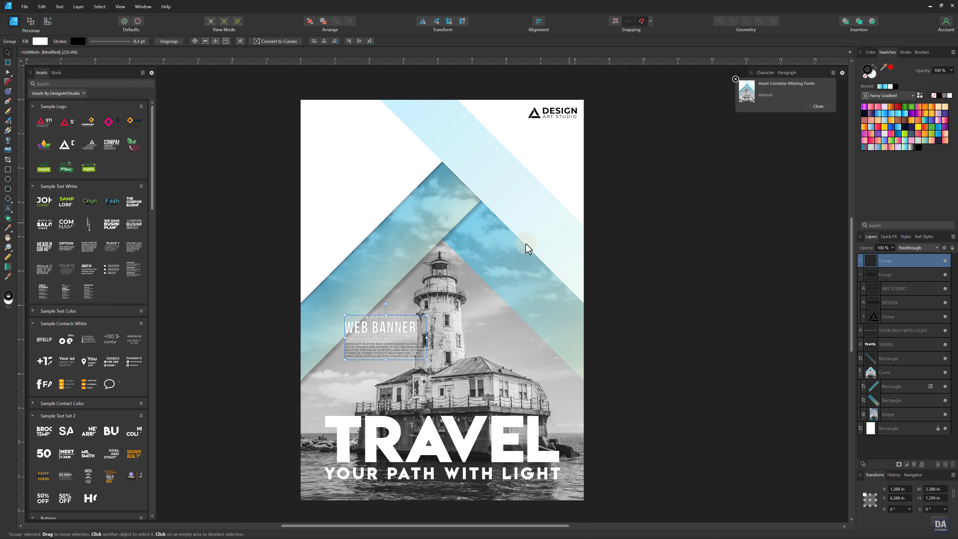
pyautogui.click(943, 95)
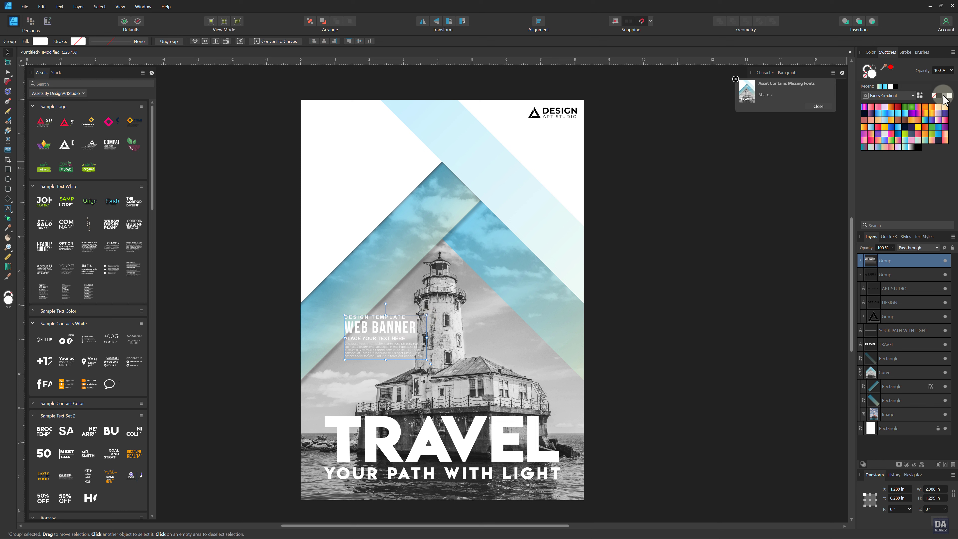
pyautogui.click(939, 96)
pyautogui.moveTo(400, 326)
pyautogui.mouseDown()
pyautogui.moveTo(392, 179)
pyautogui.moveTo(368, 172)
pyautogui.mouseUp()
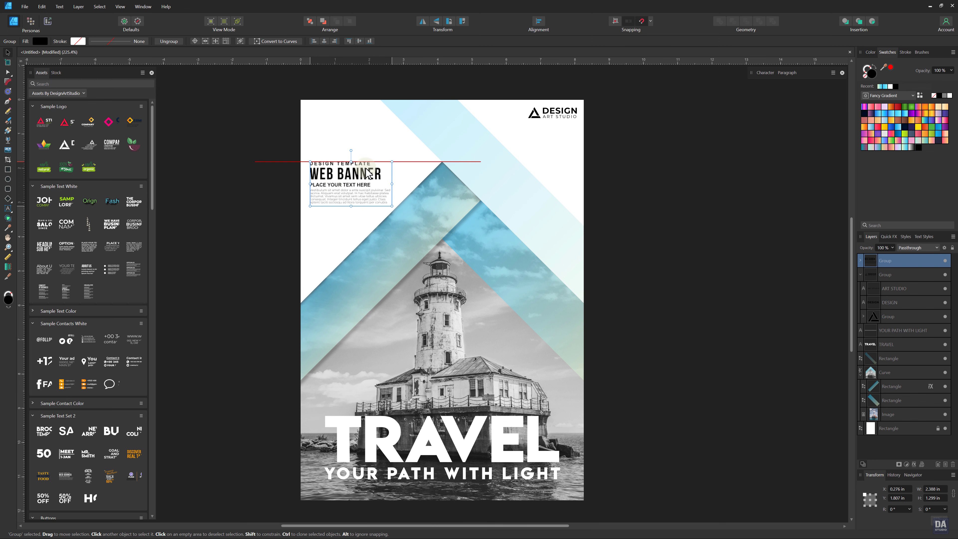
pyautogui.click(249, 236)
pyautogui.press('z')
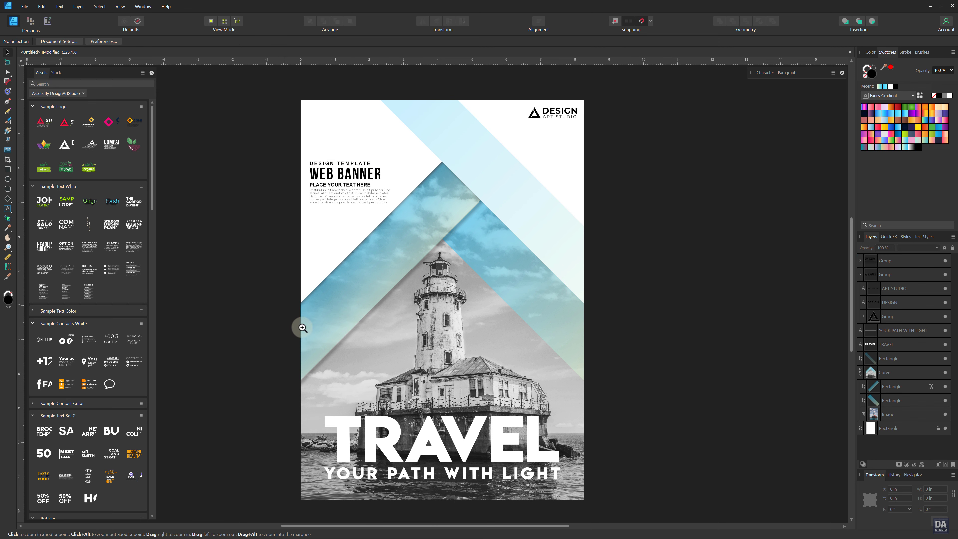
pyautogui.scroll(-1, 348, 312)
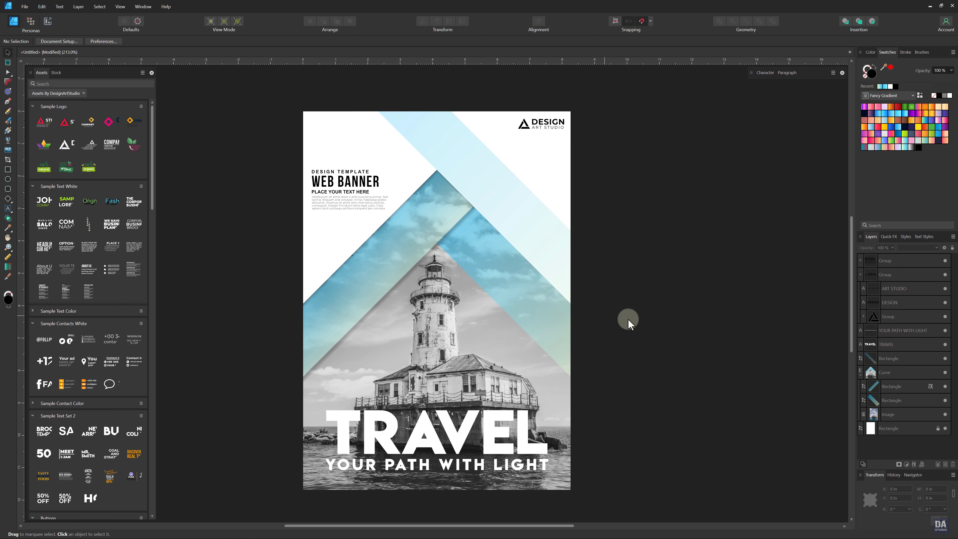